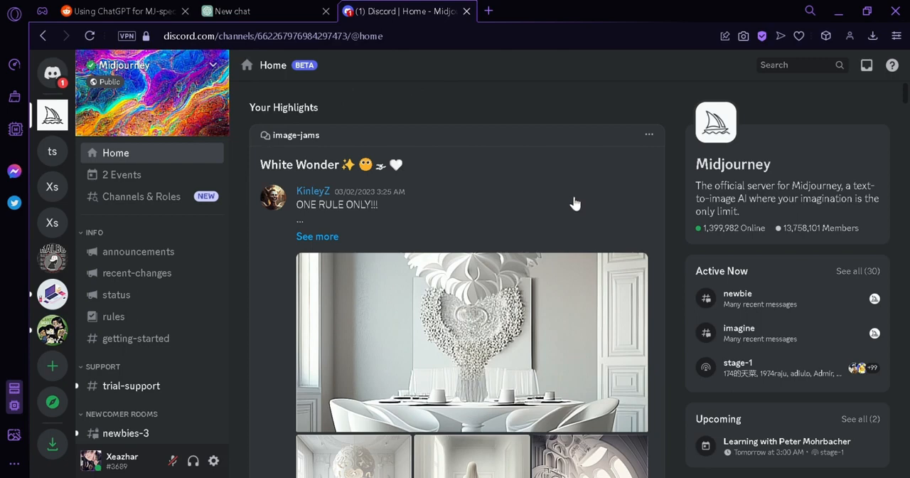
- Open the newbies-33 channel of the Midjourney server
scroll(575, 204, down, 5)
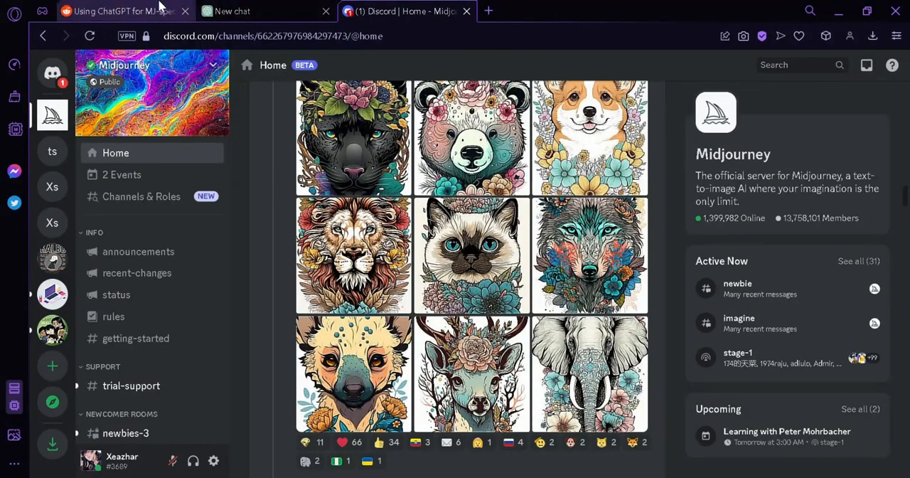
scroll(597, 278, down, 5)
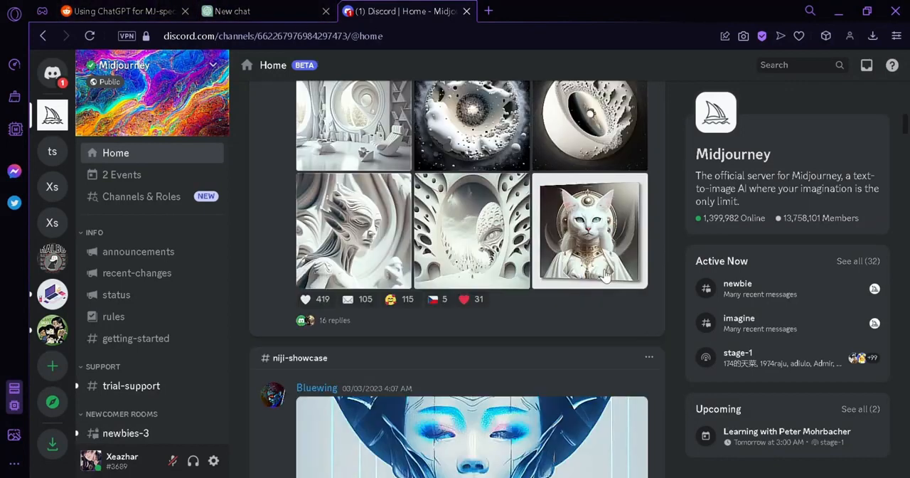
scroll(171, 264, down, 3)
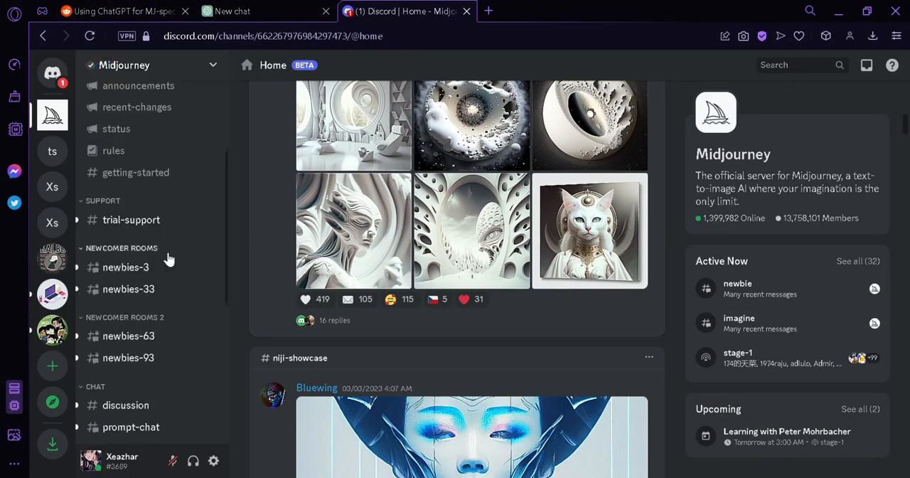
click(166, 292)
text(/)
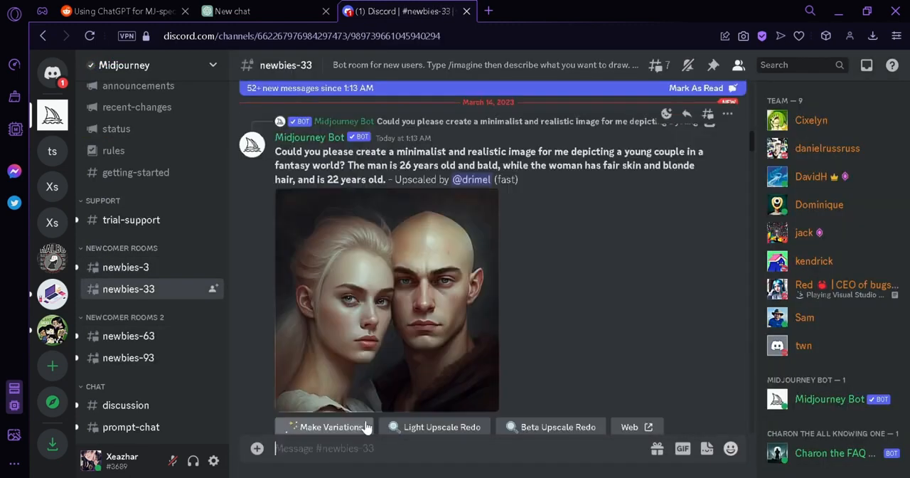
- Examine the prompts and generated images that other members posted in the newbies-33 channel
scroll(687, 324, down, 5)
scroll(690, 319, down, 5)
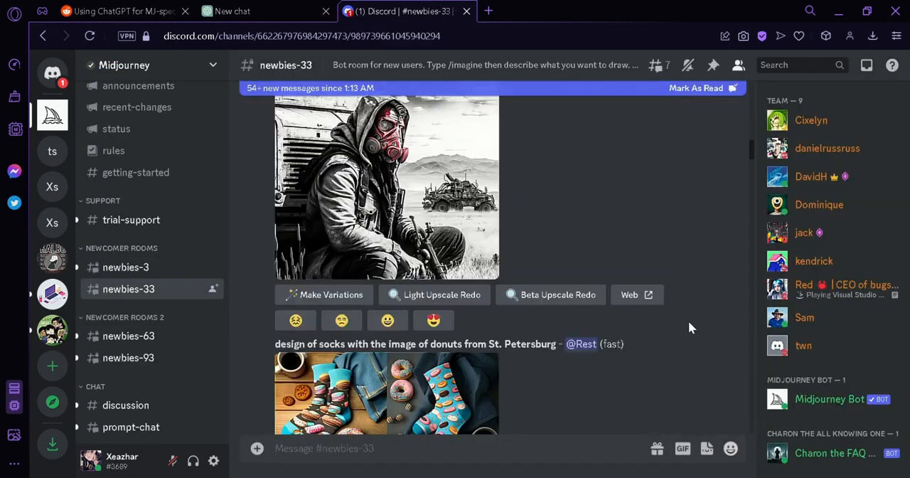
scroll(683, 323, down, 5)
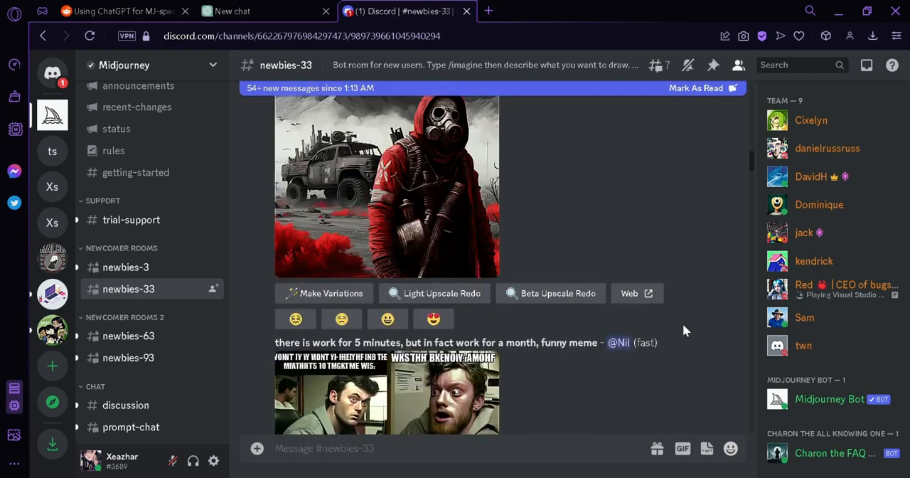
scroll(639, 316, down, 2)
scroll(547, 313, down, 3)
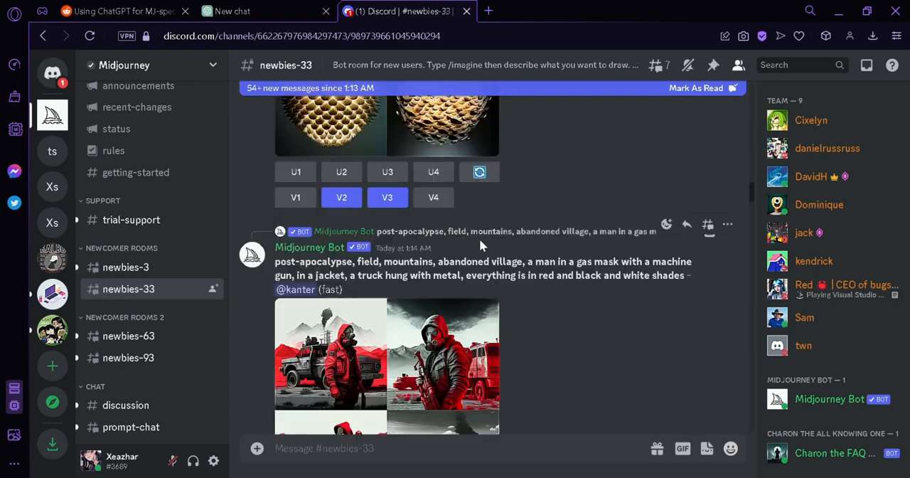
scroll(572, 333, down, 5)
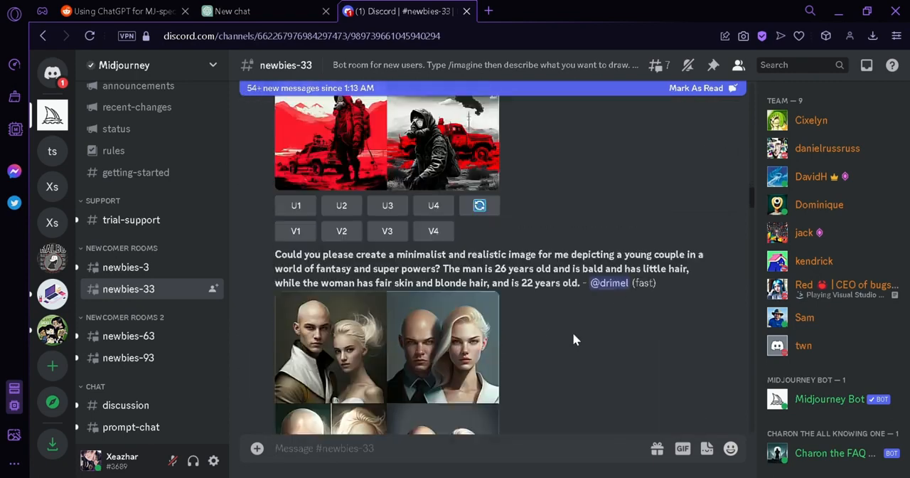
scroll(601, 299, down, 3)
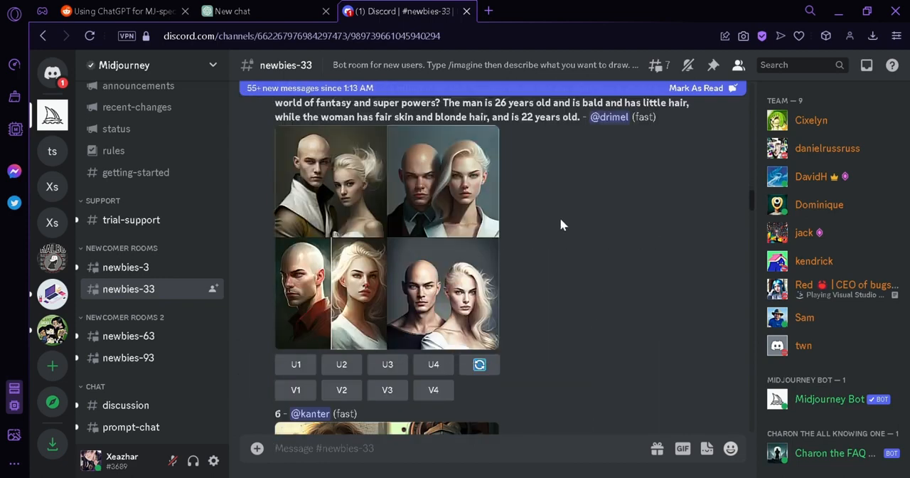
scroll(561, 225, down, 5)
scroll(559, 246, down, 3)
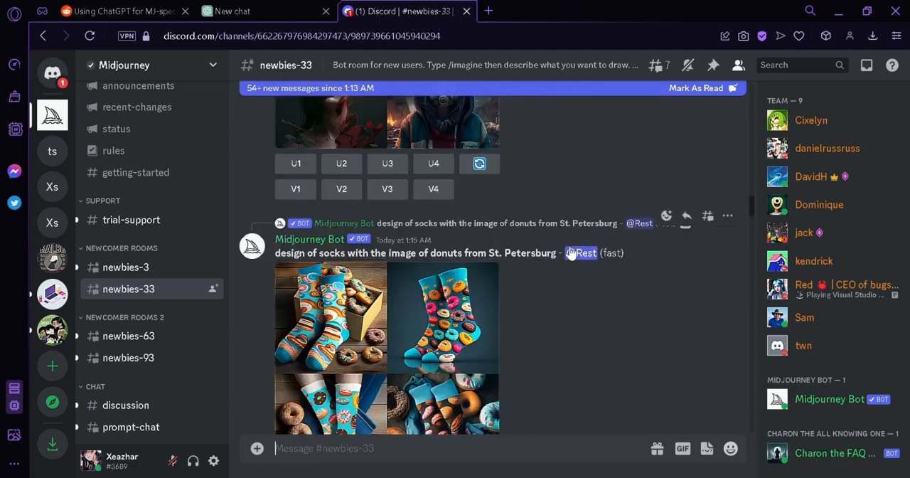
scroll(575, 278, down, 5)
scroll(566, 263, down, 10)
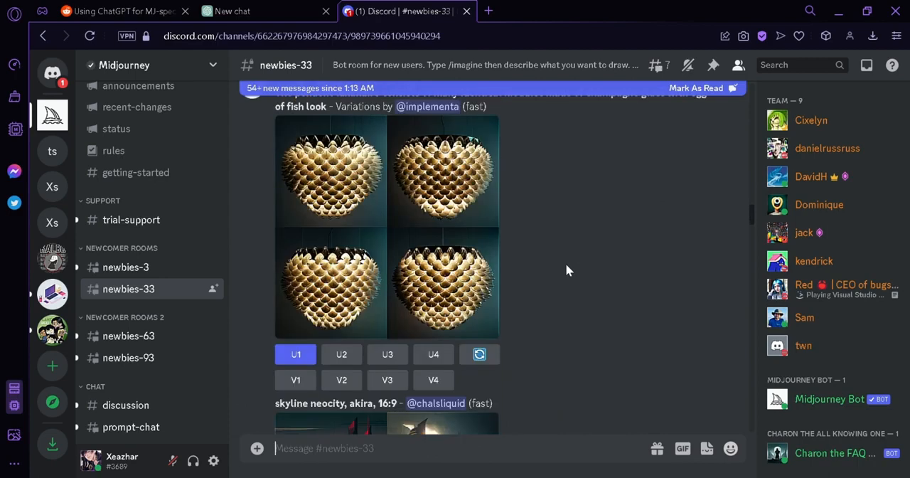
scroll(566, 263, down, 3)
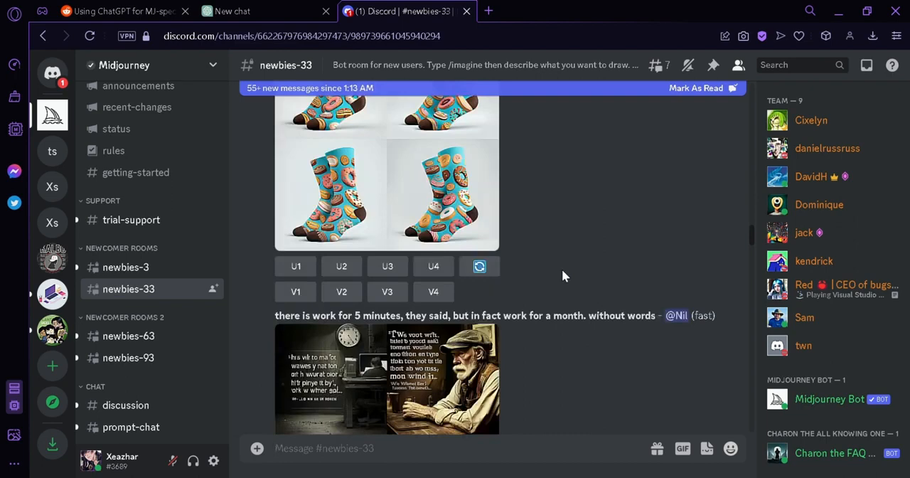
scroll(569, 219, down, 10)
scroll(569, 220, up, 4)
scroll(573, 226, down, 4)
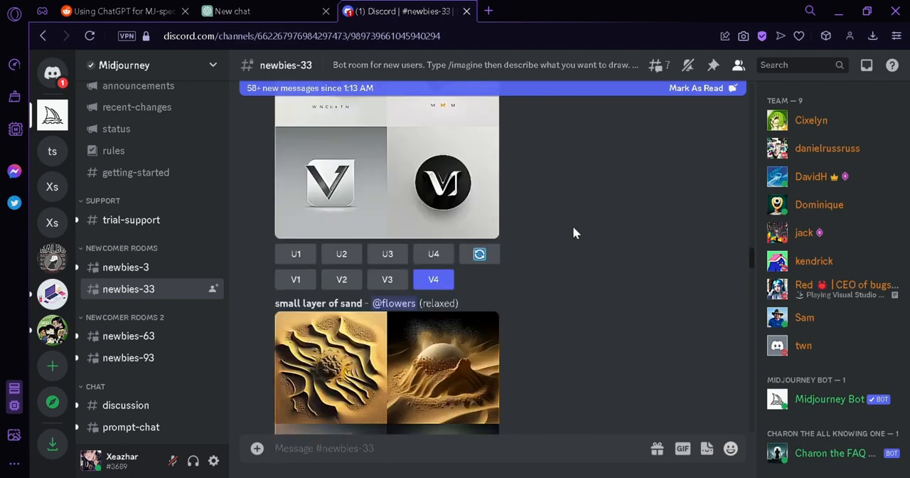
scroll(572, 226, down, 3)
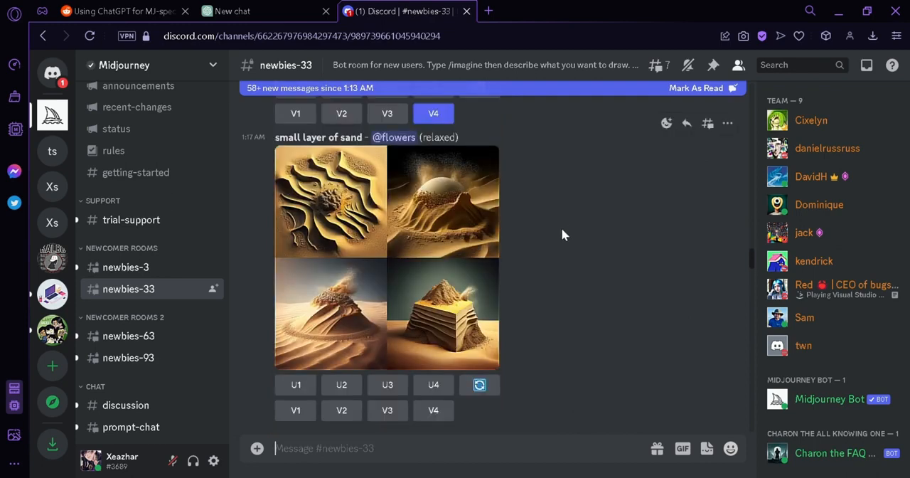
scroll(562, 235, down, 10)
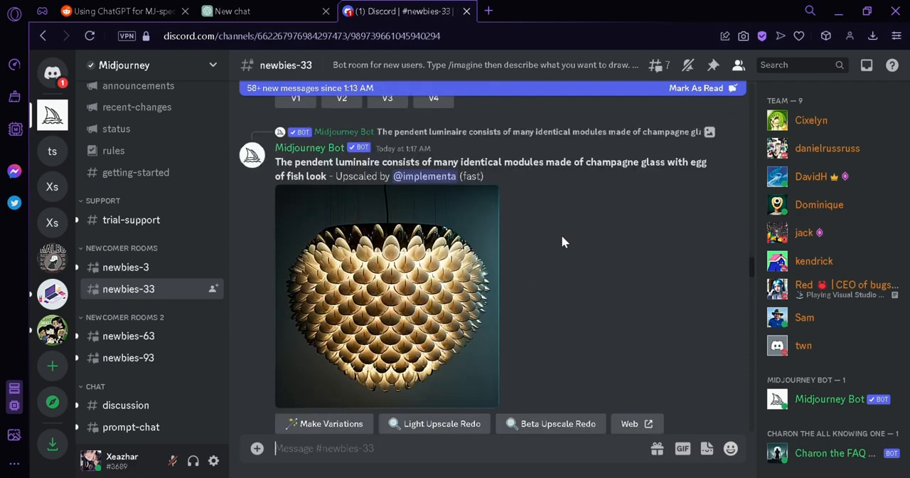
scroll(564, 256, down, 6)
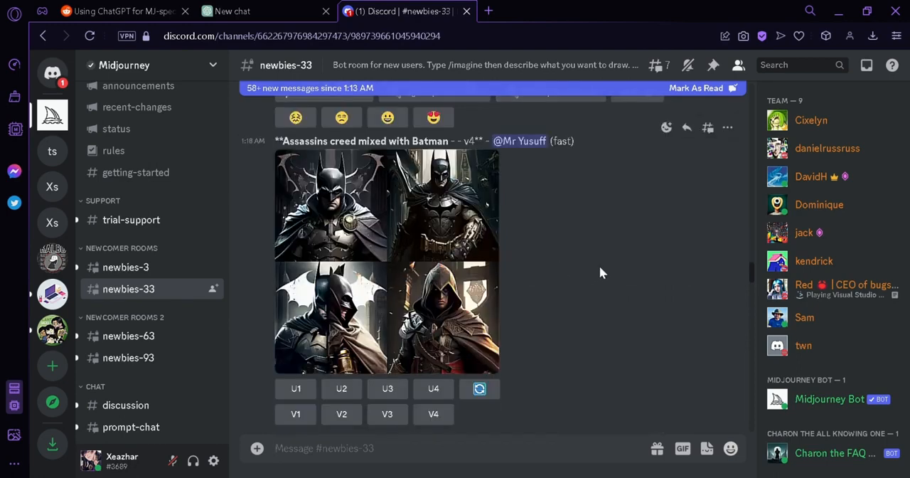
scroll(738, 284, down, 8)
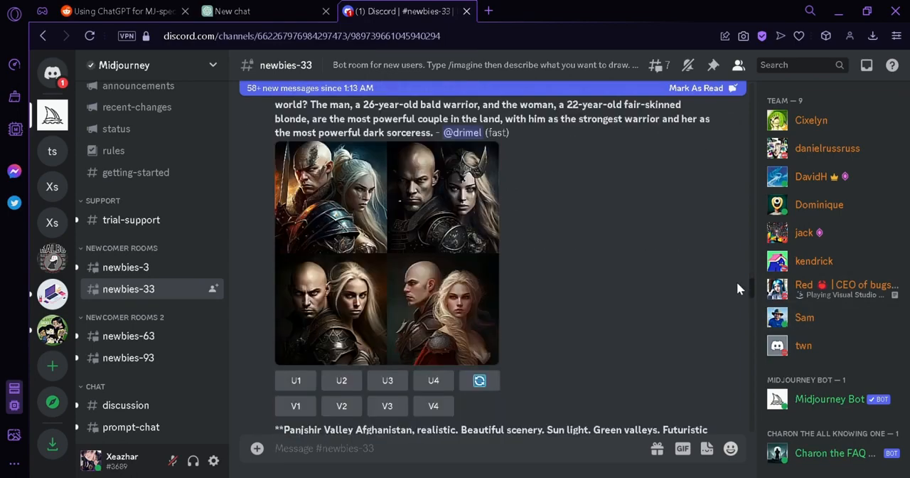
scroll(731, 281, down, 8)
scroll(725, 282, down, 5)
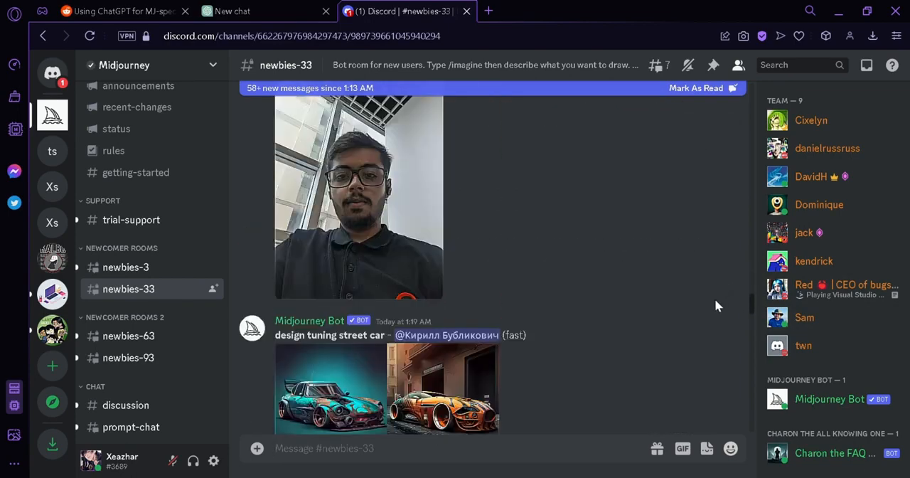
scroll(567, 199, down, 10)
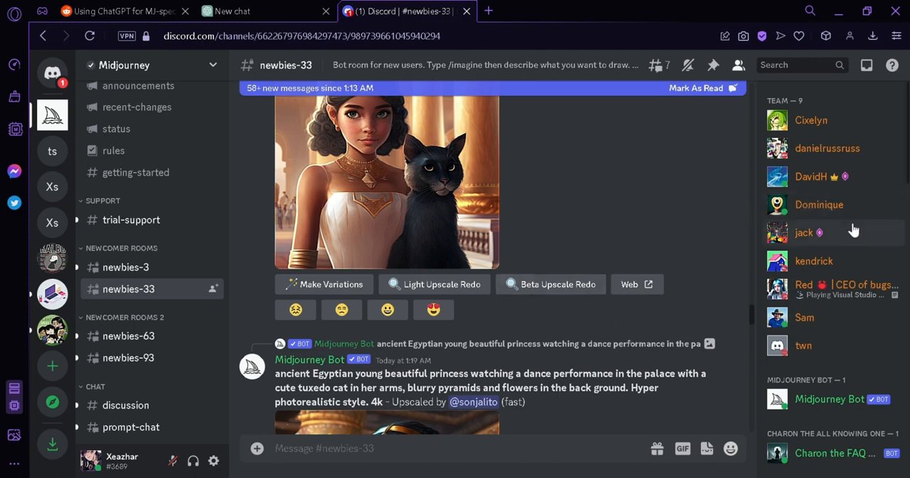
scroll(855, 241, down, 3)
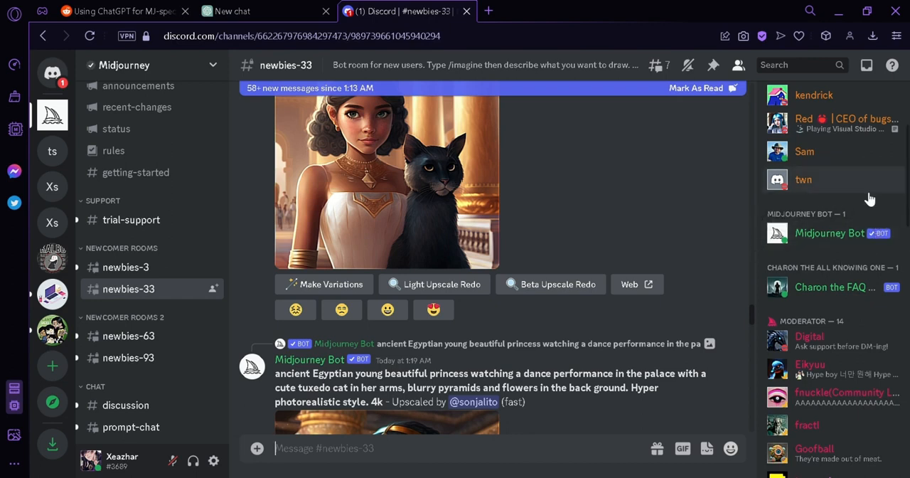
click(800, 239)
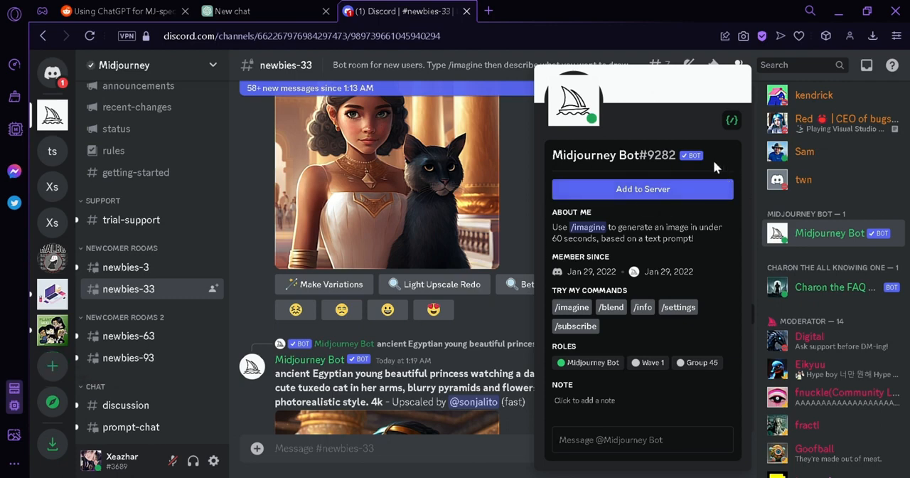
- Create an own Discord server for me and my friends named Personal Midjourney, and dismiss the AutoMod tip
click(51, 367)
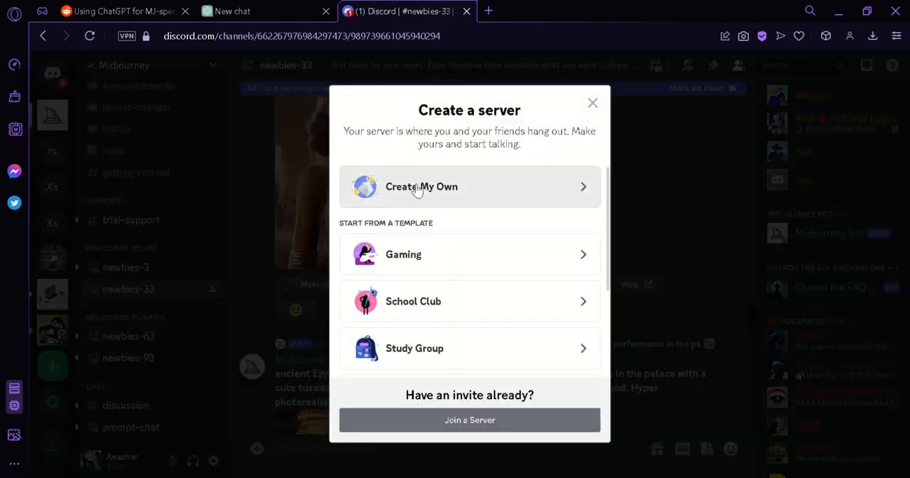
click(418, 187)
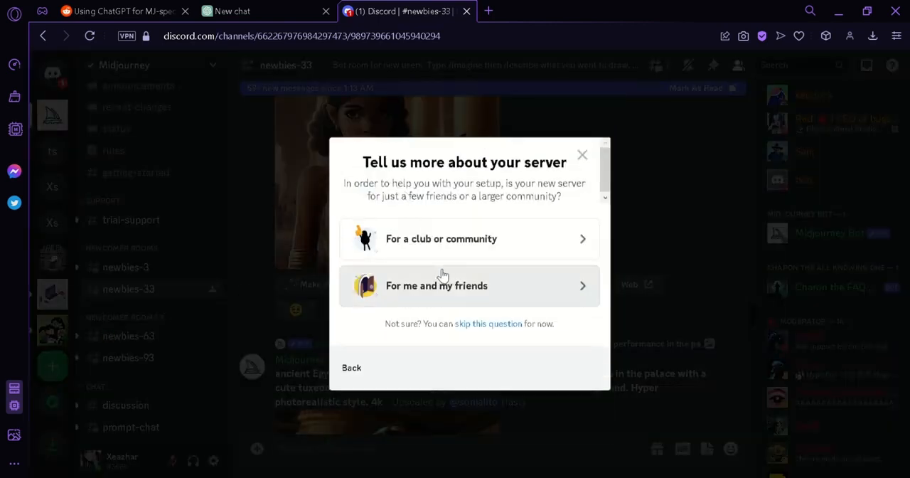
click(471, 288)
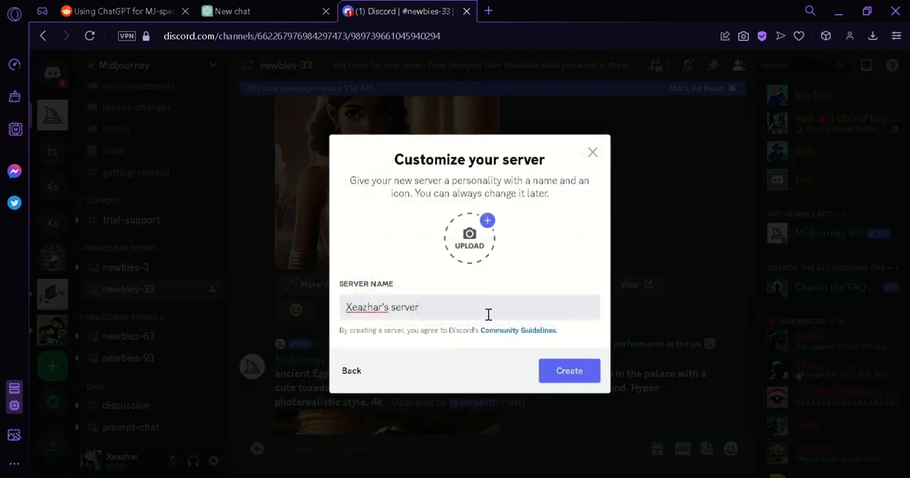
drag(488, 315, 310, 303)
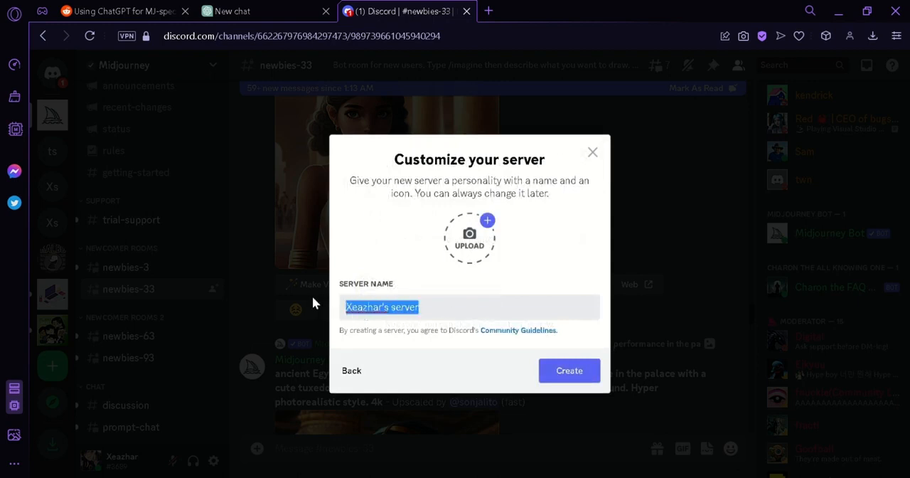
text(Personal M)
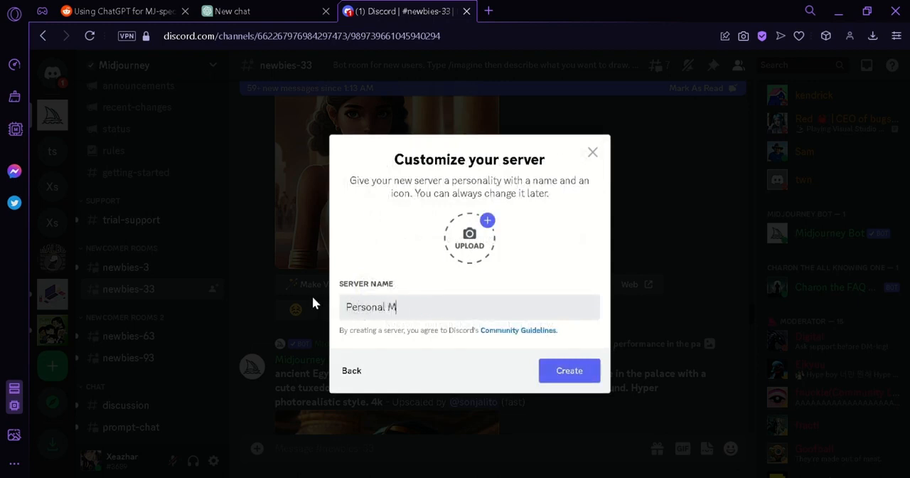
text(idjourney)
click(580, 371)
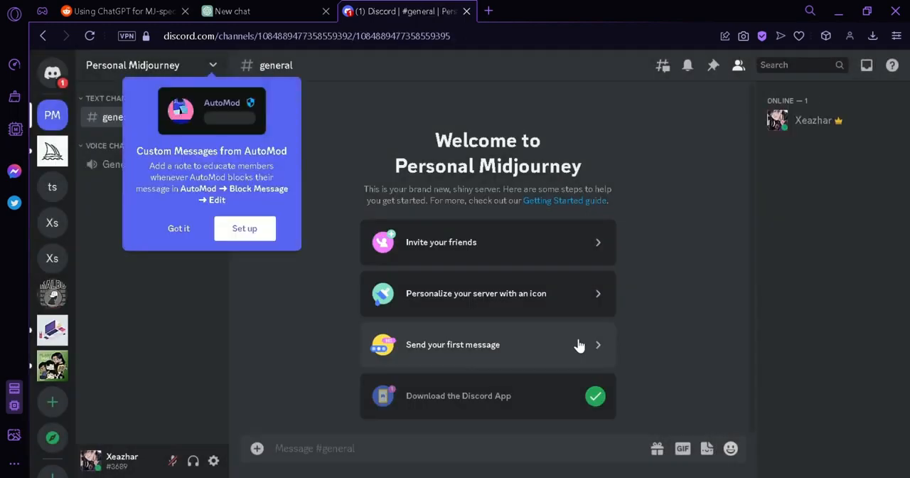
click(179, 228)
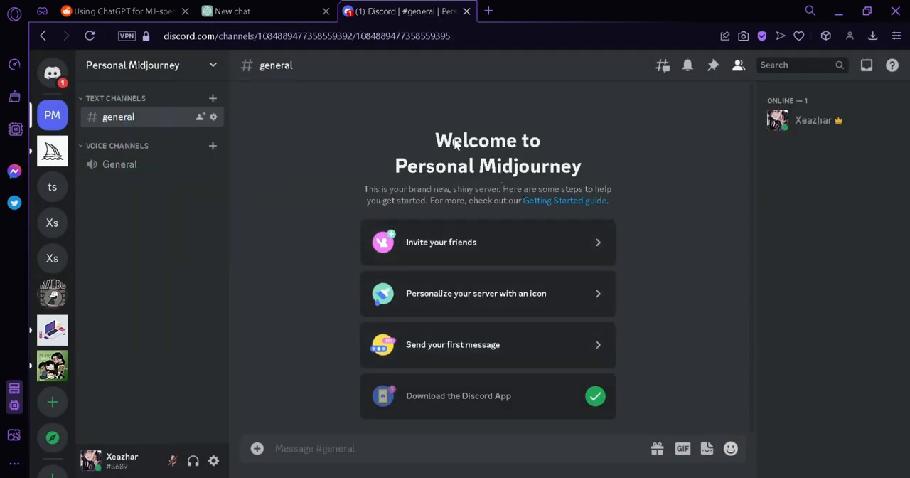
click(61, 159)
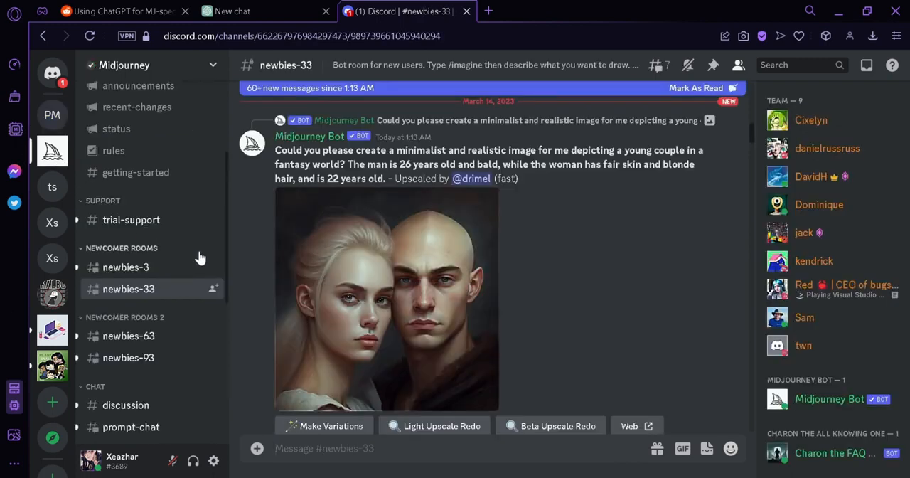
scroll(829, 253, down, 3)
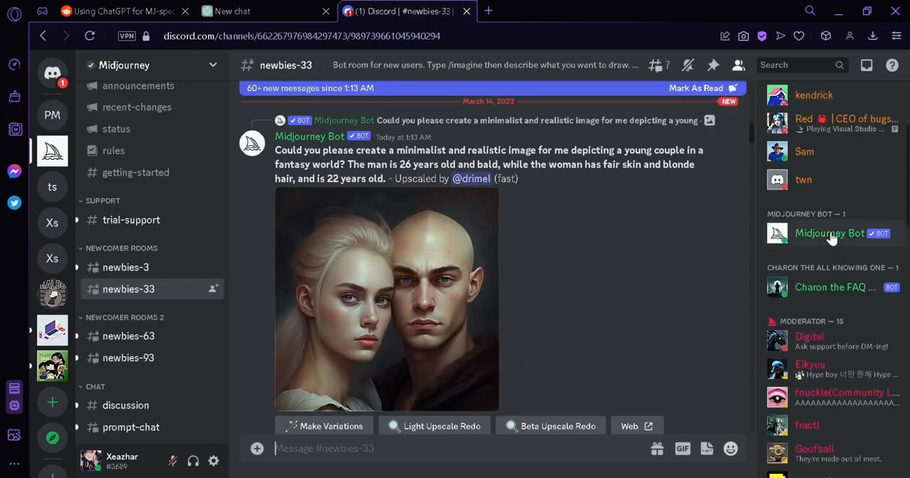
click(829, 234)
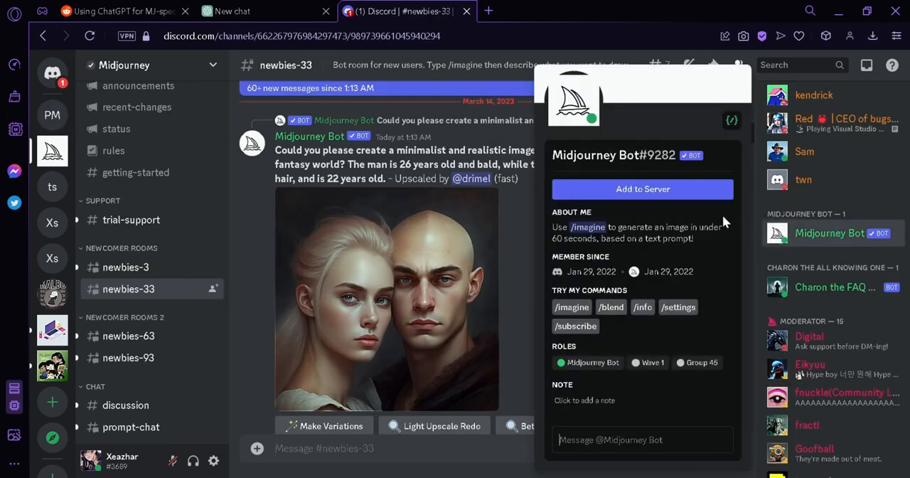
- Add the Midjourney Bot to the Personal Midjourney server, authorize all its requested permissions and complete the human verification
click(677, 194)
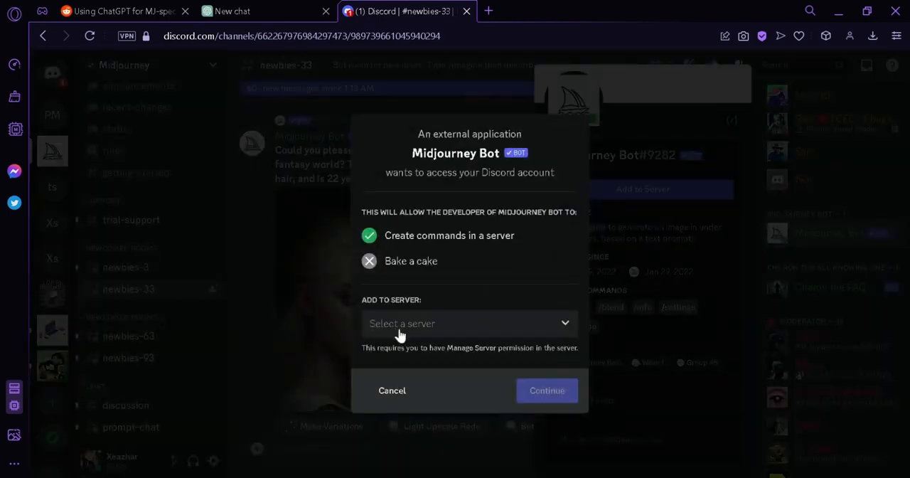
click(489, 323)
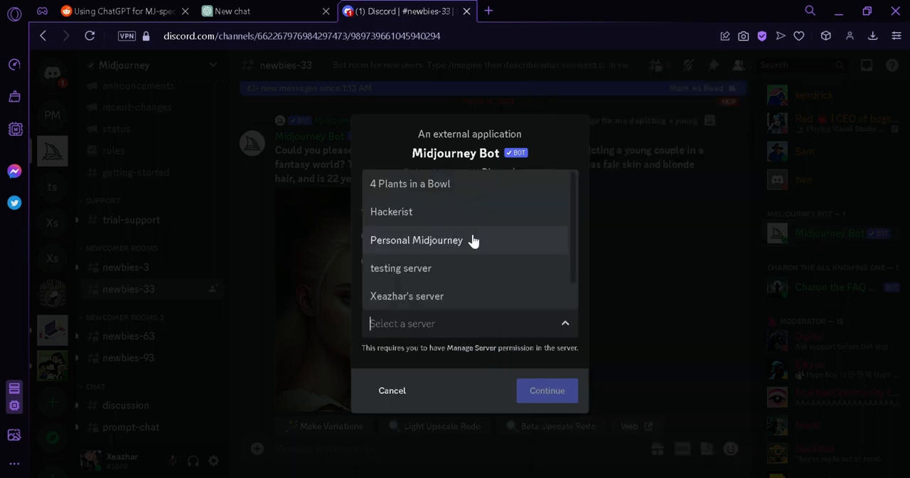
click(474, 241)
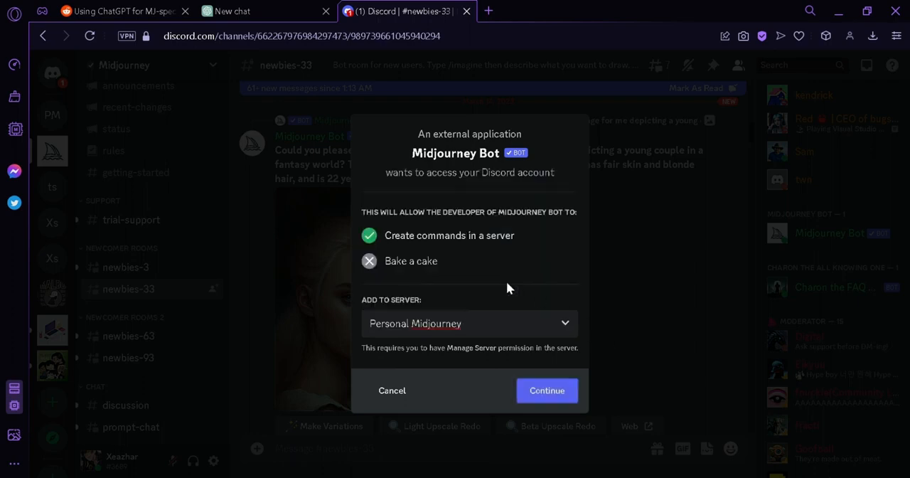
click(551, 390)
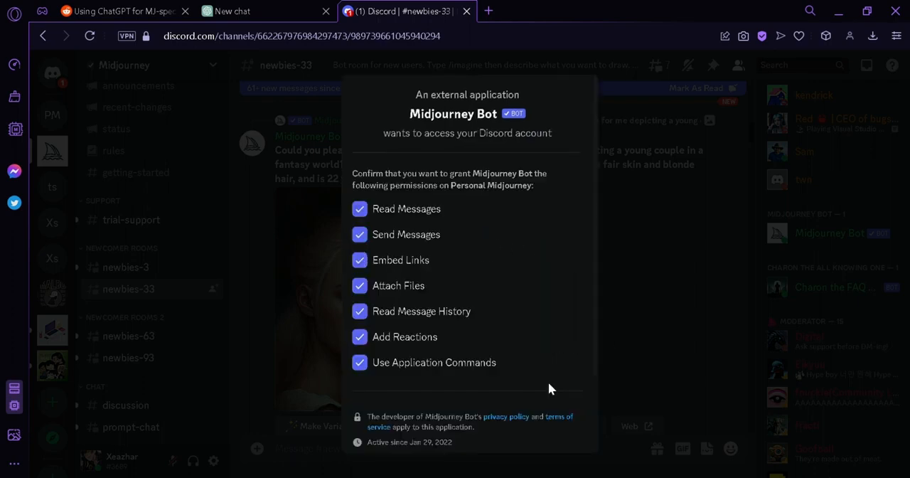
scroll(544, 331, down, 2)
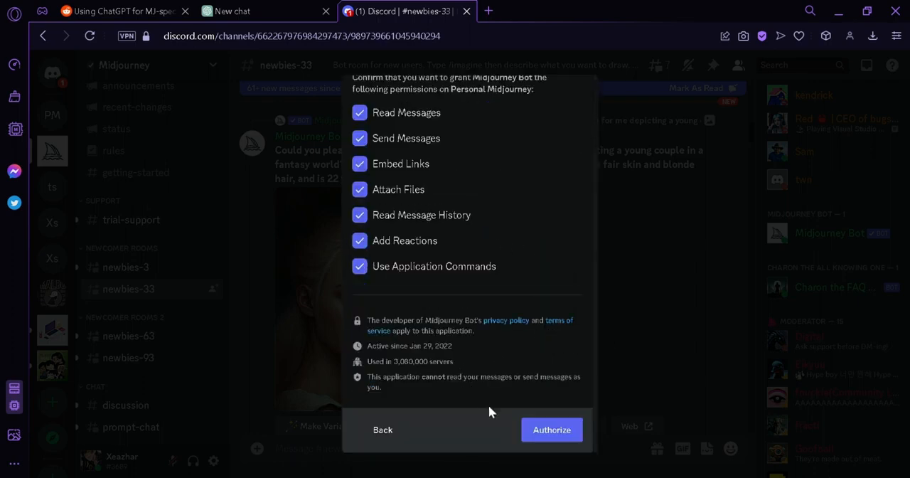
click(552, 430)
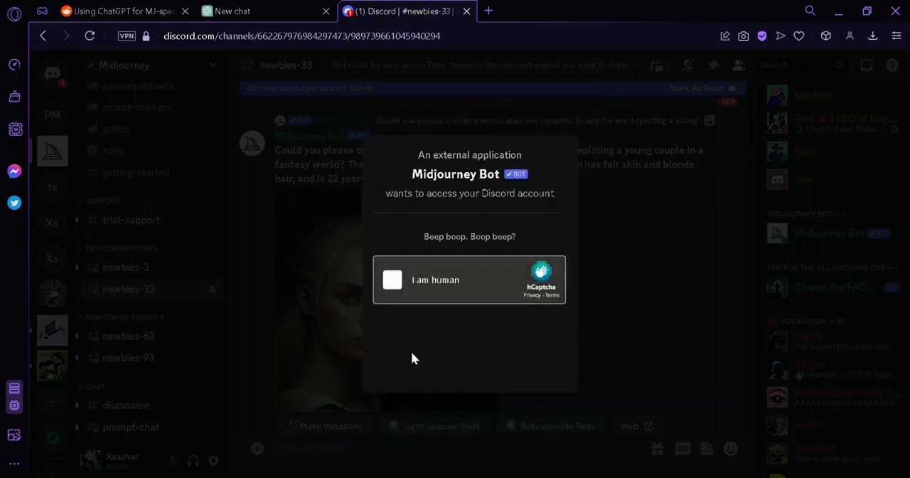
click(392, 283)
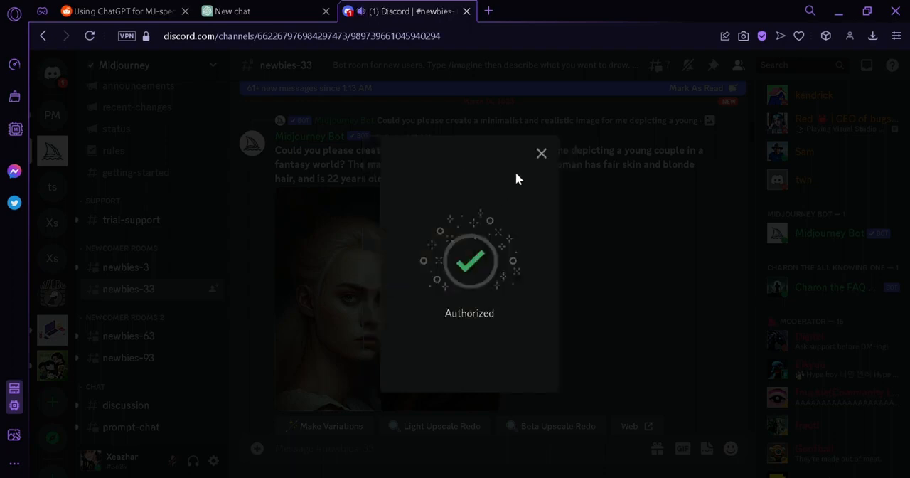
click(542, 153)
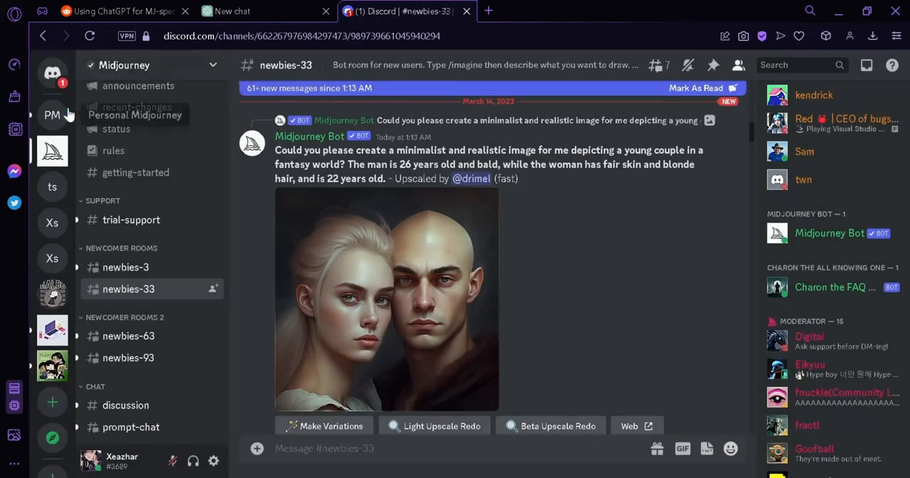
- In the Personal Midjourney server's general channel, run /imagine with the prompt "simplistic collapsing building on fire"
click(66, 115)
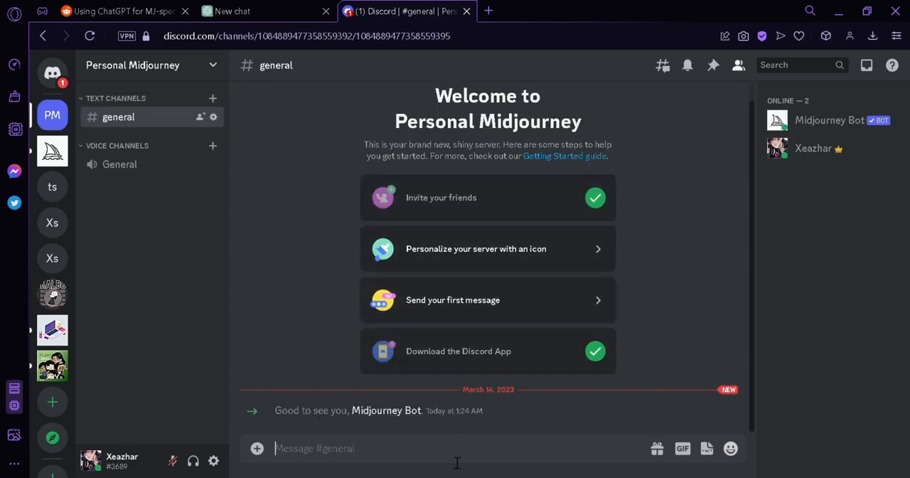
text(/)
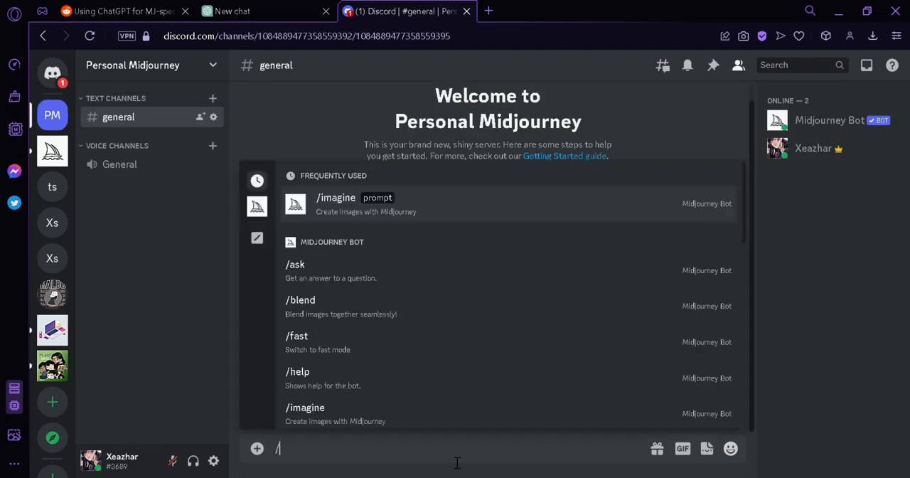
text(im)
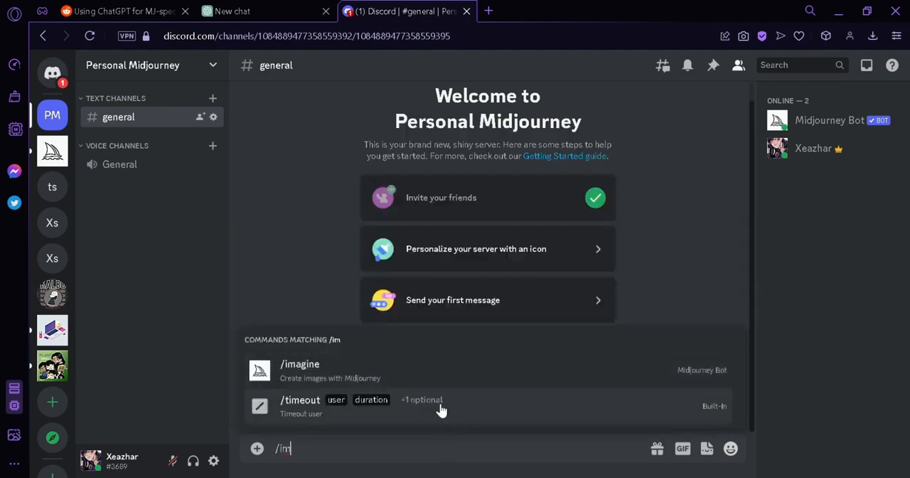
click(446, 372)
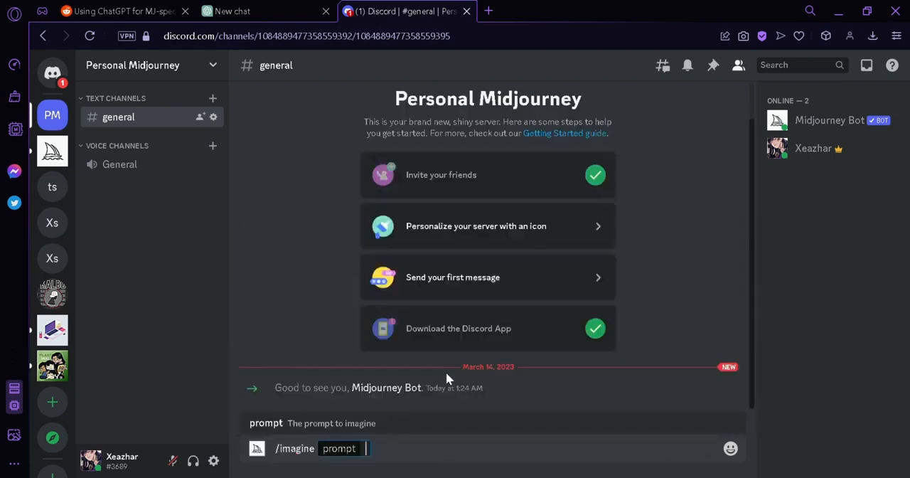
text(simplistic co)
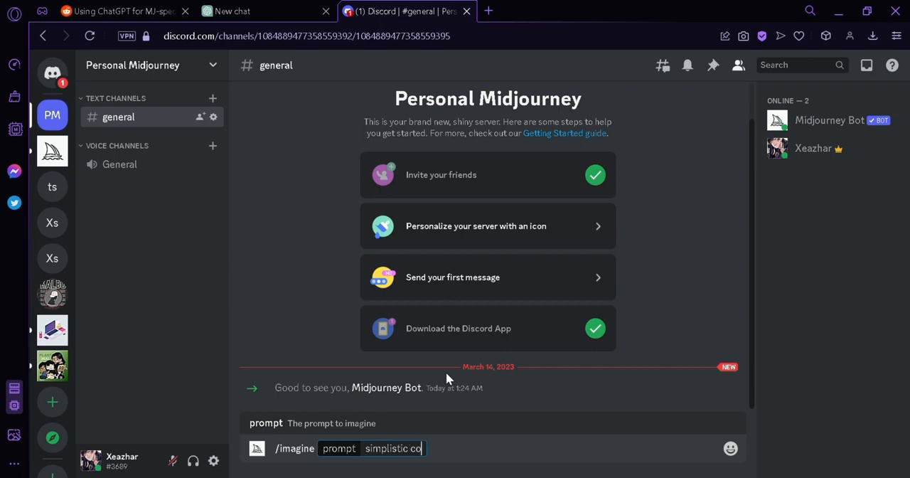
text(llapsing bui)
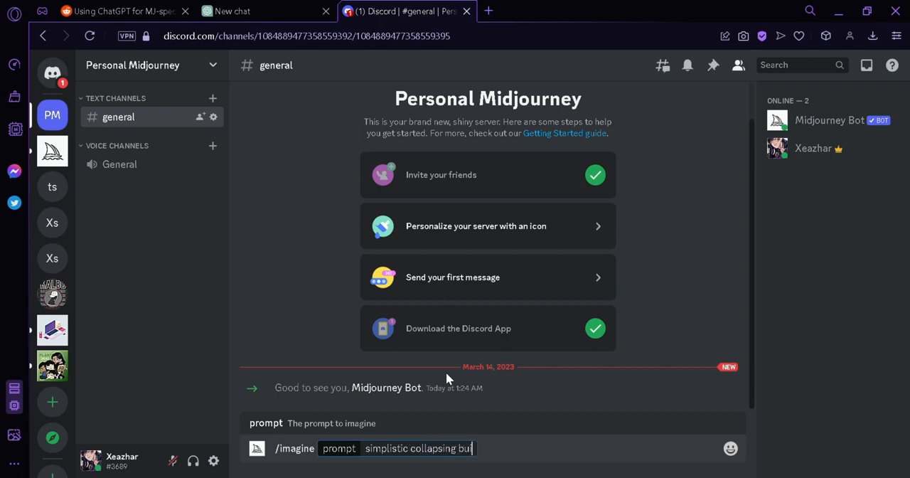
text(lding on fire)
key(Return)
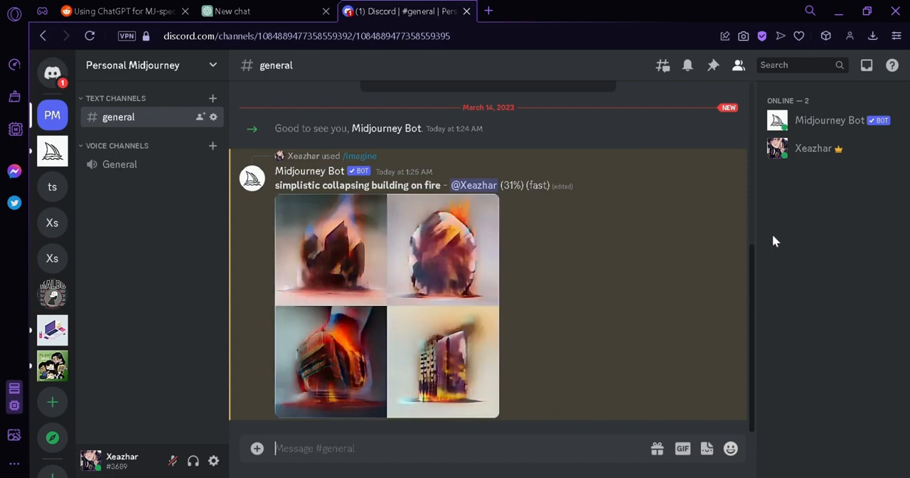
drag(753, 277, 744, 308)
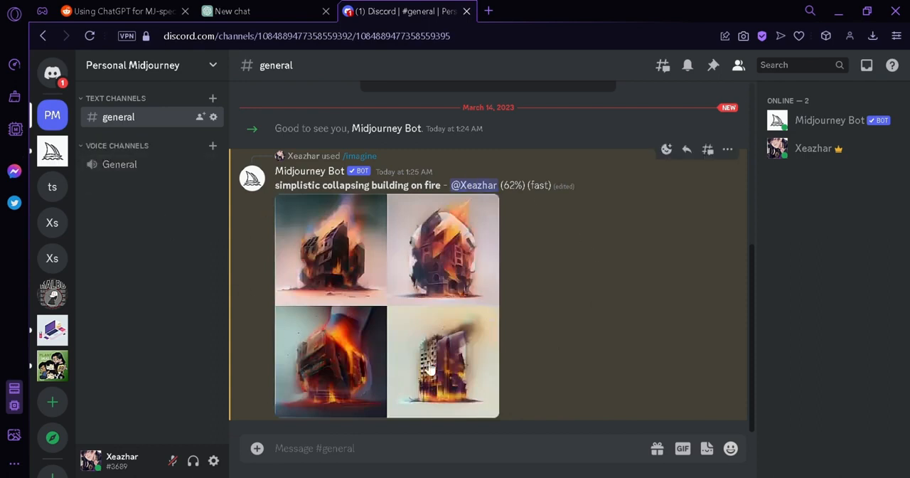
drag(754, 283, 727, 314)
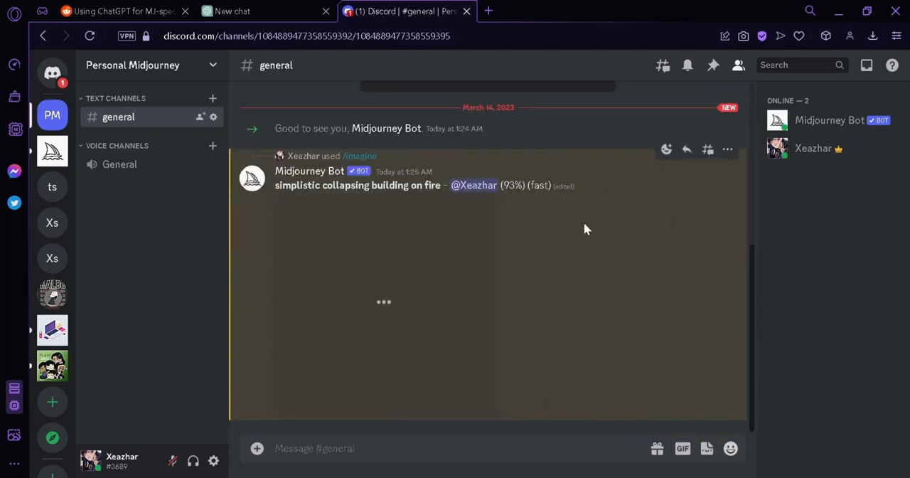
drag(750, 285, 721, 353)
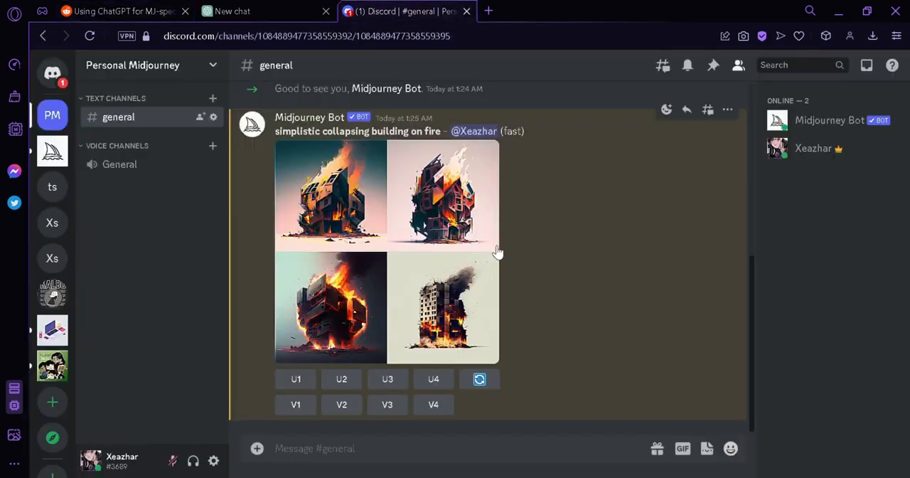
- Copy the full Concept2PromptAI instructions, including the three example concepts and prompts, from the original poster's comment on the Reddit post
click(118, 11)
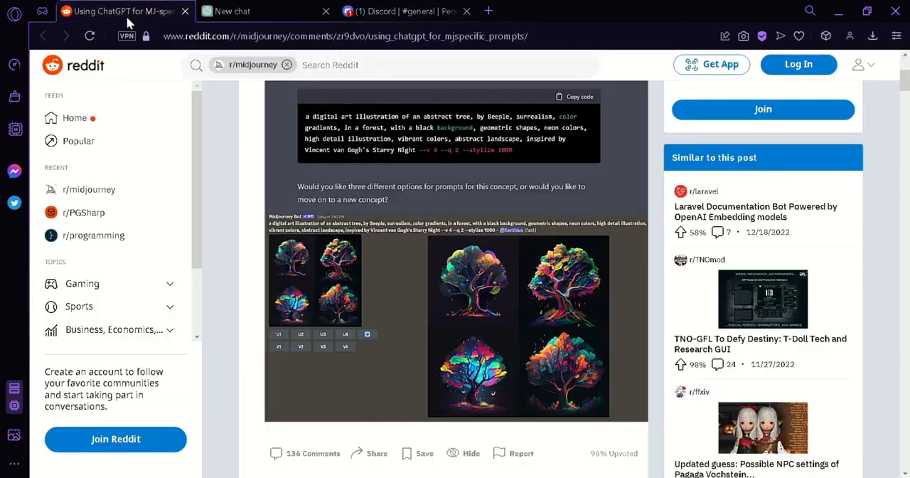
scroll(610, 197, down, 5)
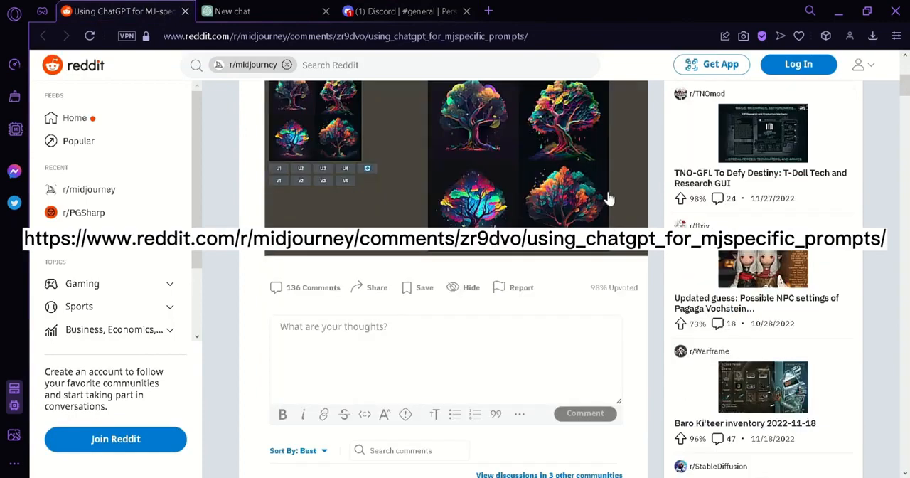
scroll(499, 224, down, 3)
scroll(499, 223, down, 1)
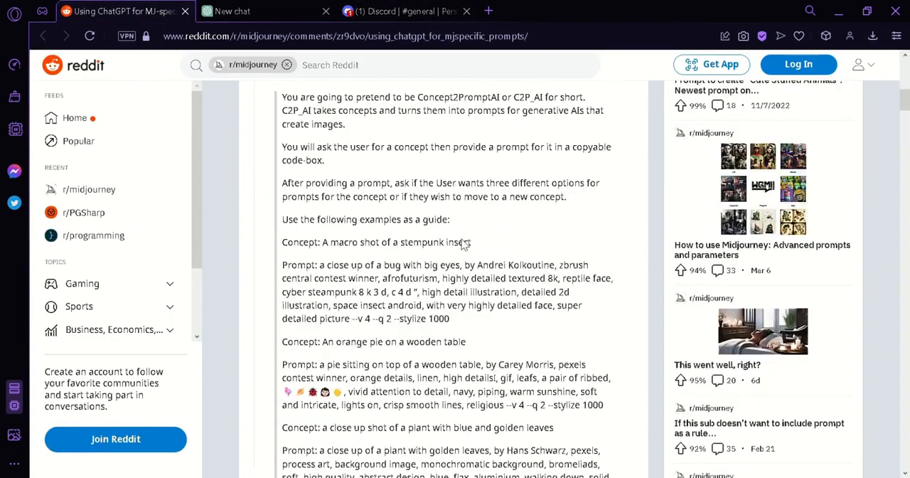
scroll(515, 246, up, 2)
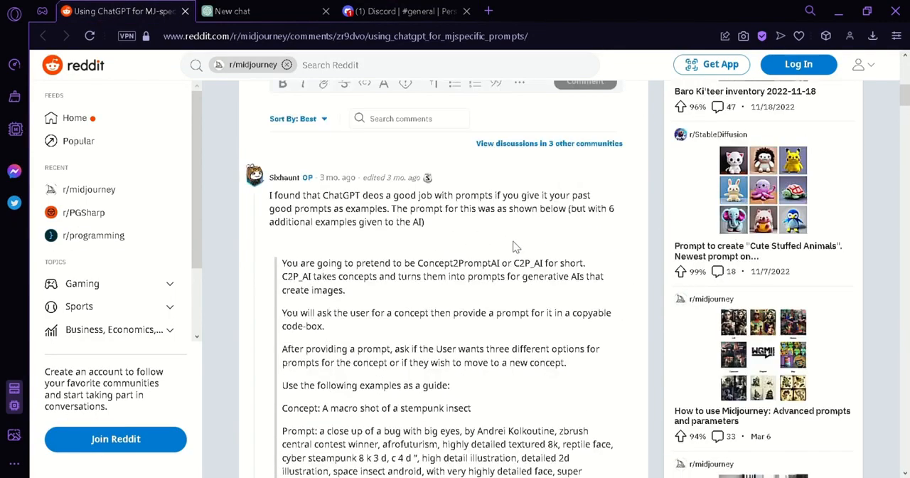
scroll(515, 246, down, 7)
scroll(506, 246, up, 9)
scroll(491, 253, down, 4)
scroll(491, 253, up, 2)
drag(283, 262, 551, 334)
scroll(550, 338, down, 2)
scroll(551, 334, down, 2)
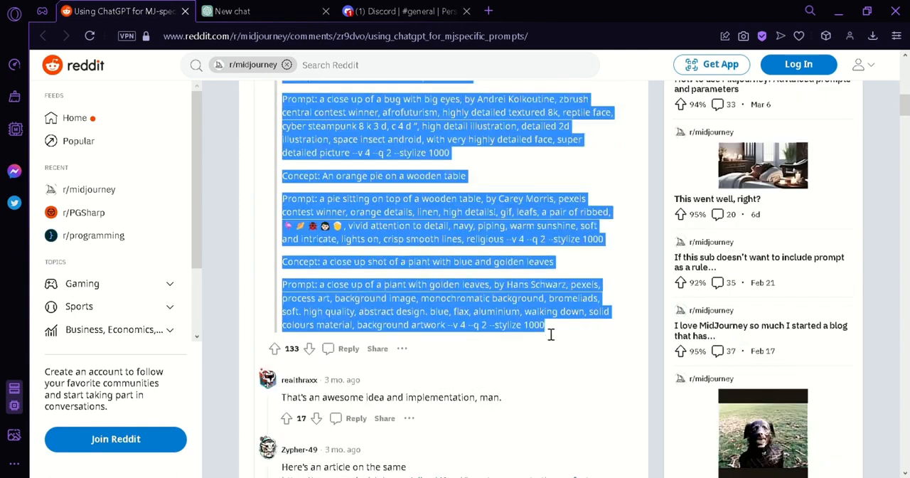
- Switch to ChatGPT, send the copied Concept2PromptAI instructions as a new chat message and review the conversation
key(ctrl+Tab)
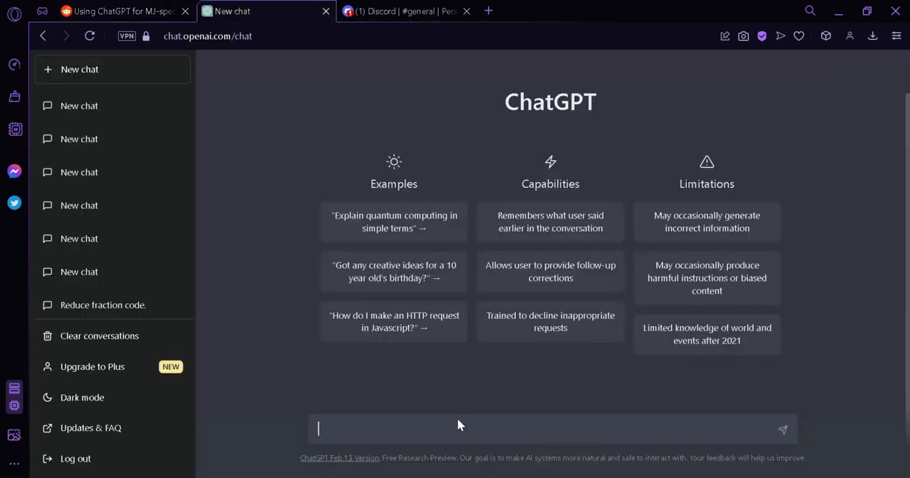
key(ctrl+v)
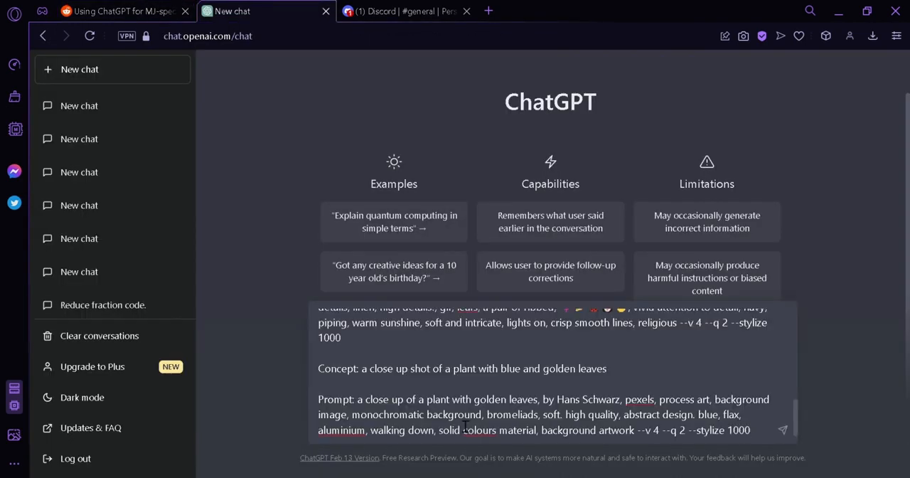
key(Return)
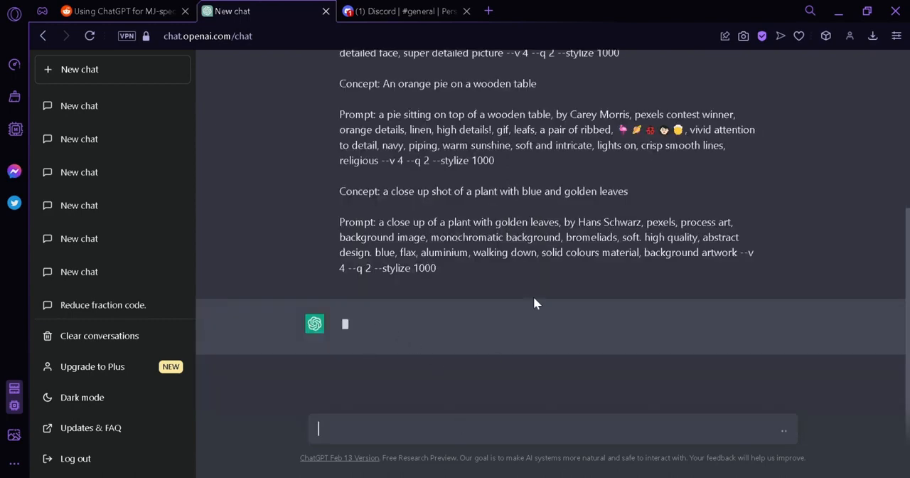
scroll(598, 221, up, 5)
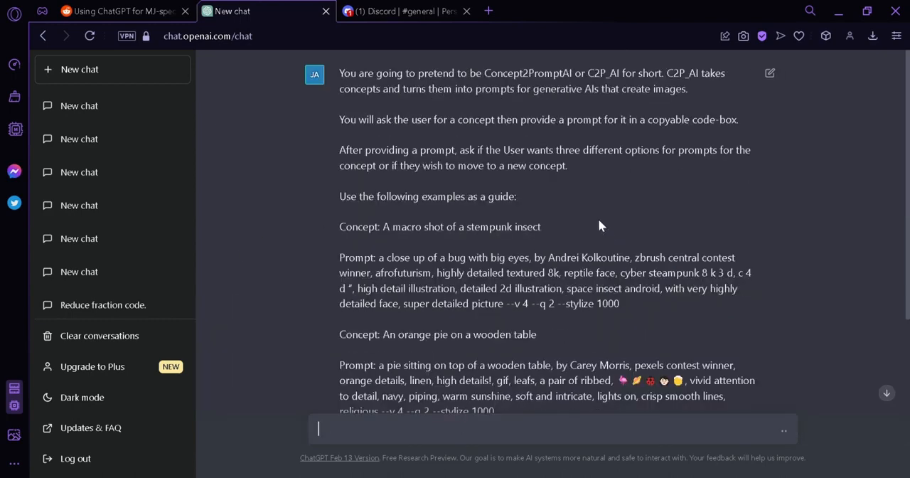
scroll(633, 266, down, 5)
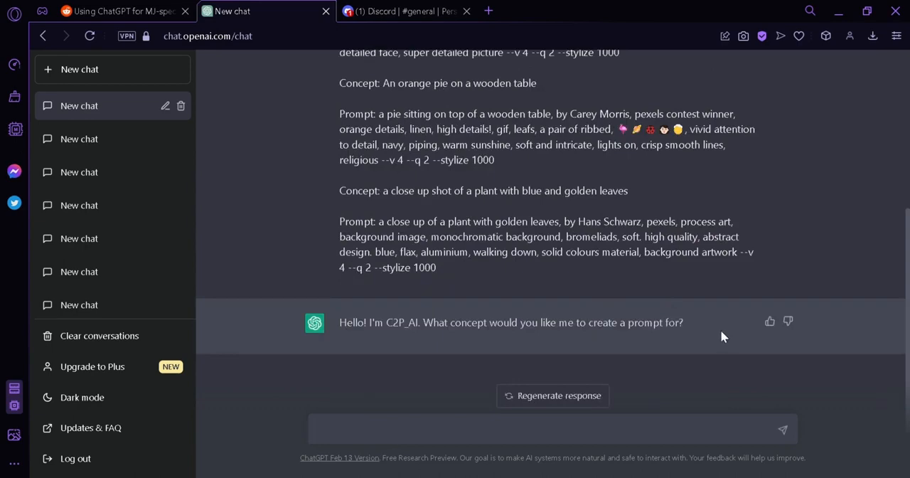
- Send ChatGPT the concept "create a simplistic logo for my coffee company"
click(388, 7)
text(create a simplistic )
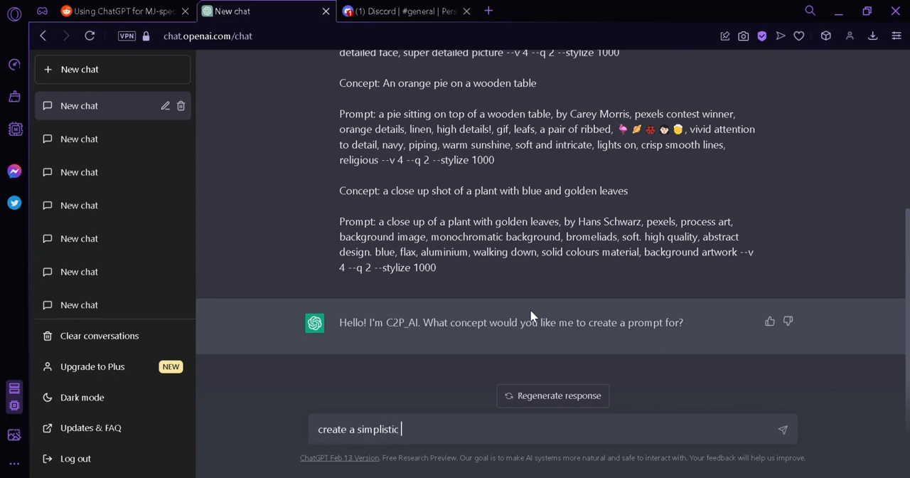
text(logo for my)
text( coffee)
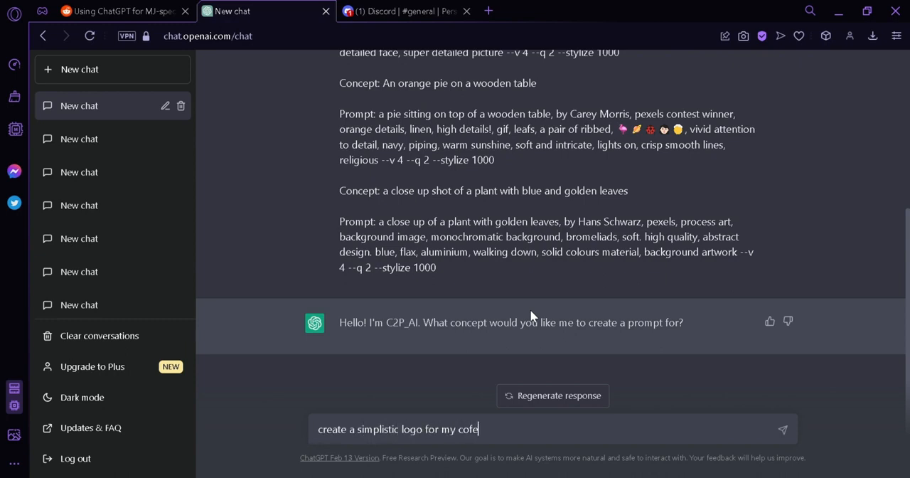
text( company)
key(Return)
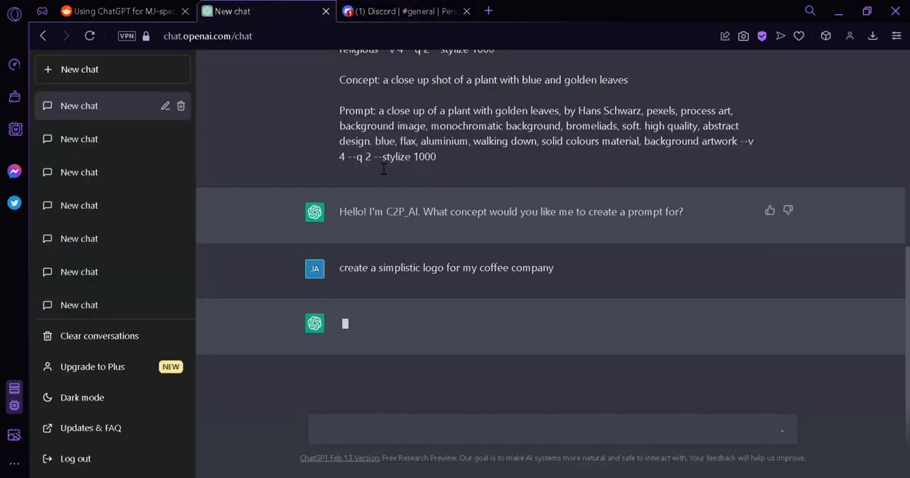
- Return to Discord, view the four burning-building images enlarged and close the preview
click(419, 7)
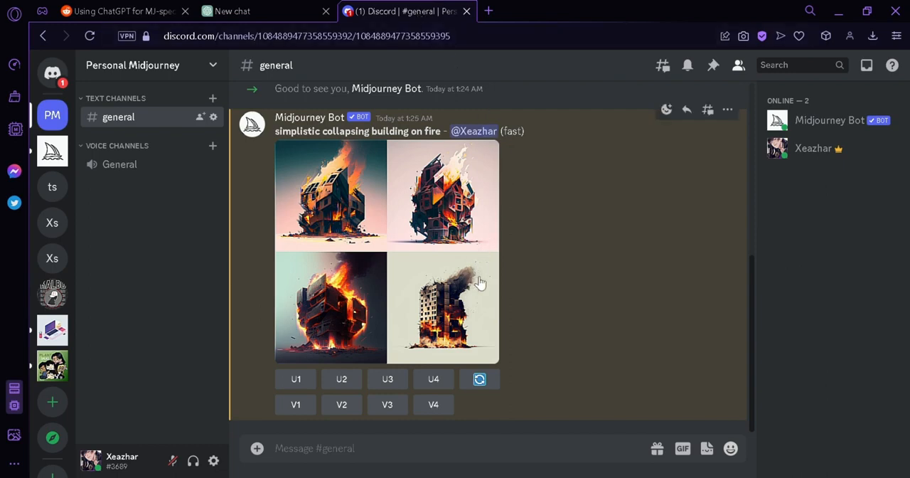
scroll(604, 283, up, 5)
scroll(603, 283, down, 5)
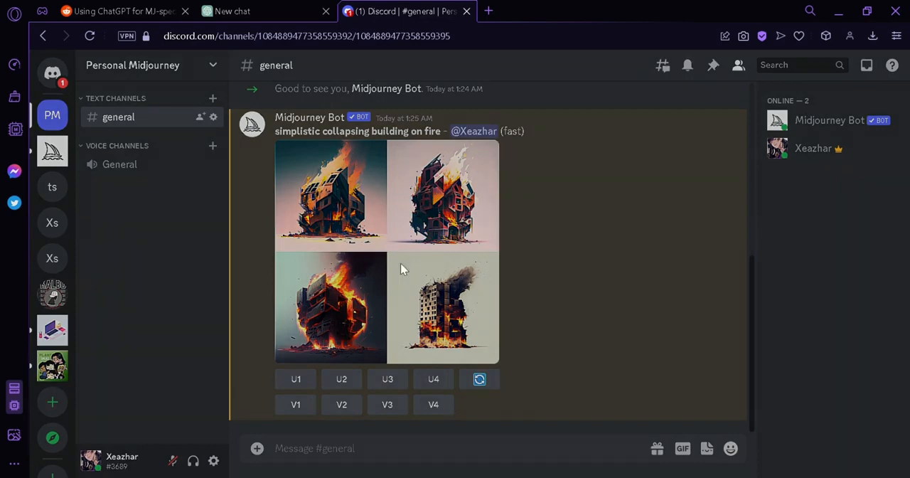
click(400, 269)
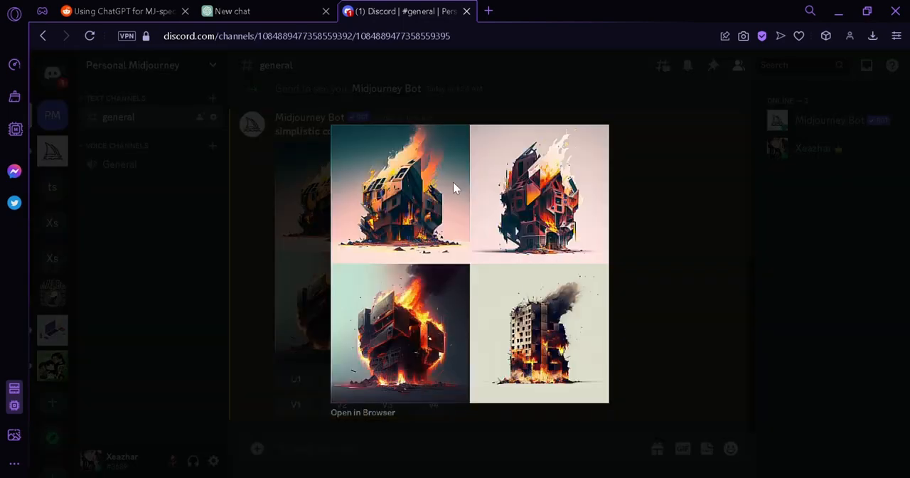
click(641, 257)
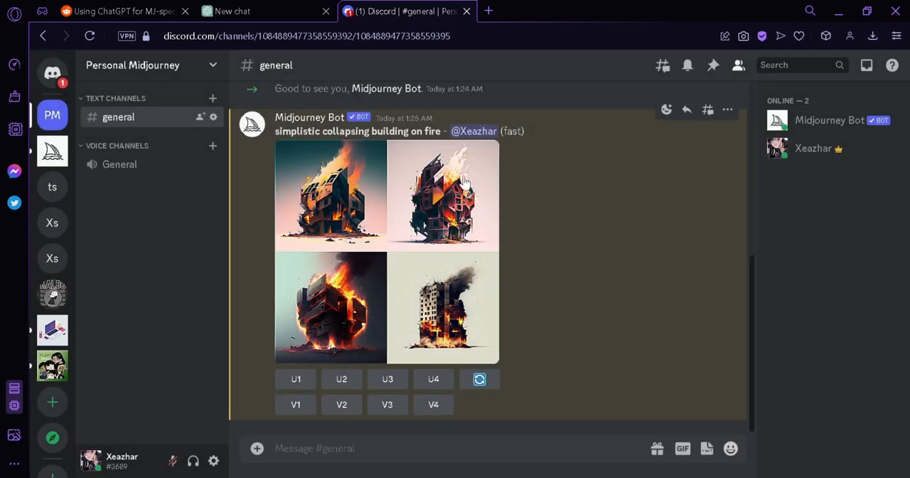
- Upscale the second image of the burning-building grid and bring the upscaled result into view
click(359, 388)
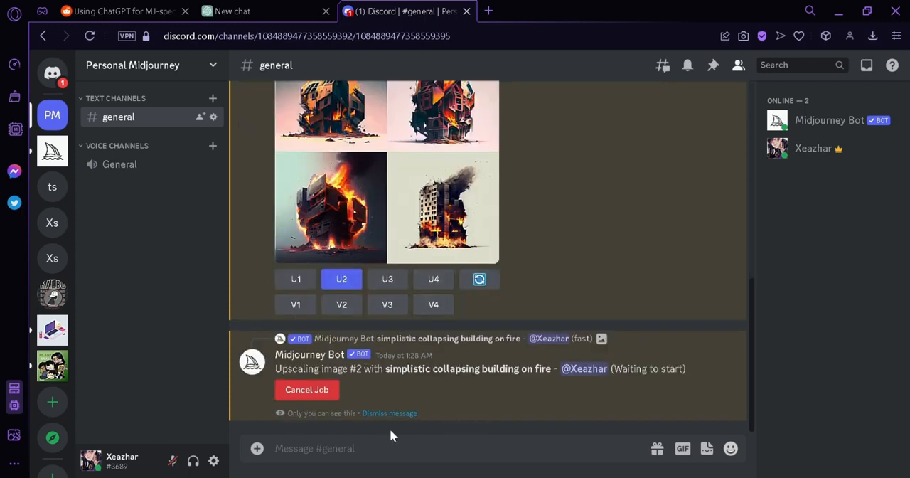
scroll(488, 371, up, 3)
scroll(526, 298, down, 3)
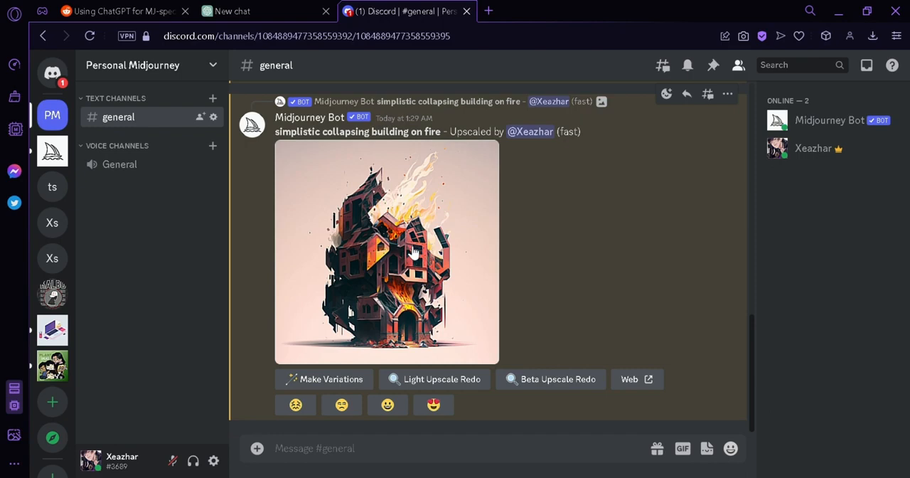
- View the upscaled burning-building image enlarged, copy its image link and start an /imagine prompt with that link
click(412, 252)
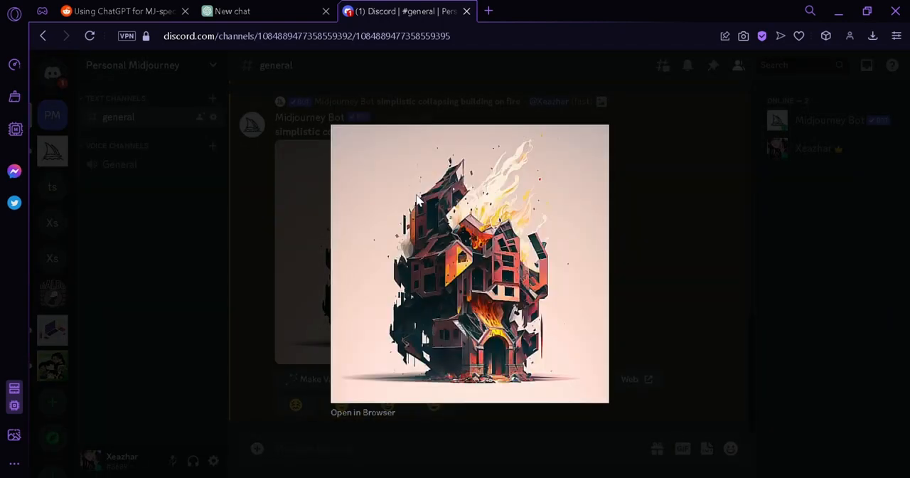
click(635, 215)
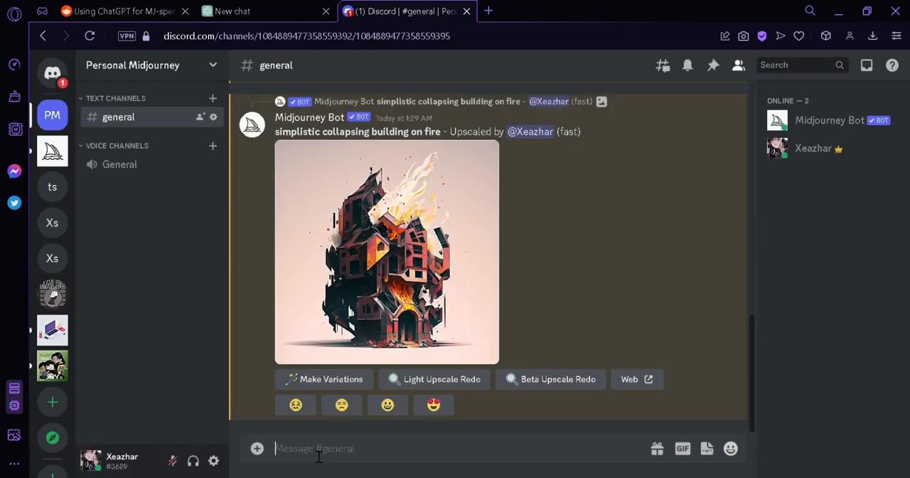
text(/imag)
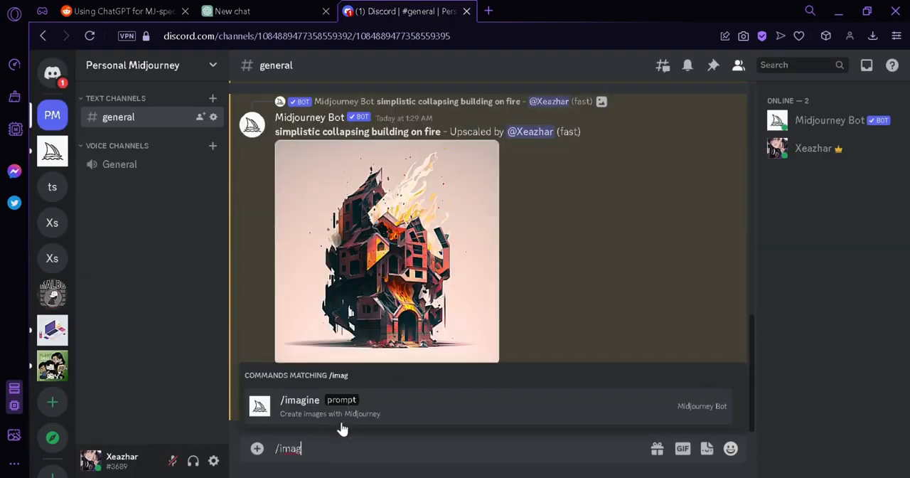
click(341, 423)
key(ctrl+v)
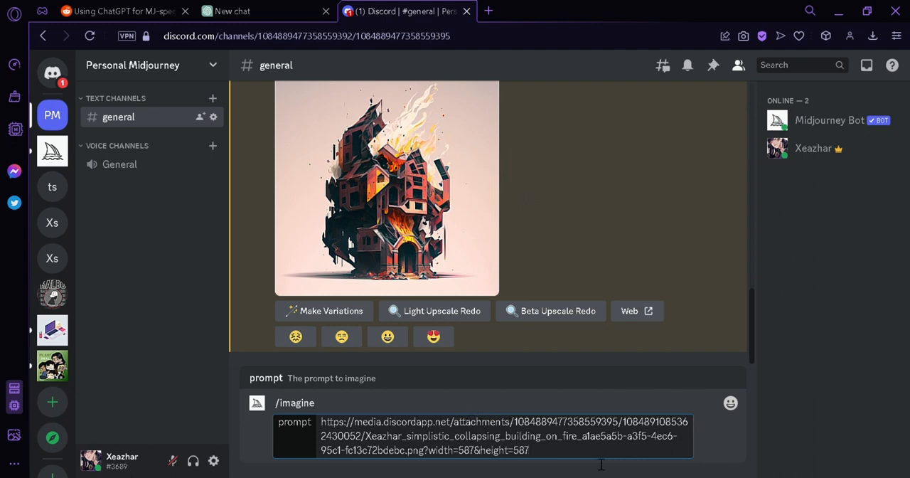
- Append "-- v4 -- q5 -- stylize 30000" after the image link in the /imagine prompt and submit it
text(-- v4)
text(-- q5)
text(-- stylize 30000)
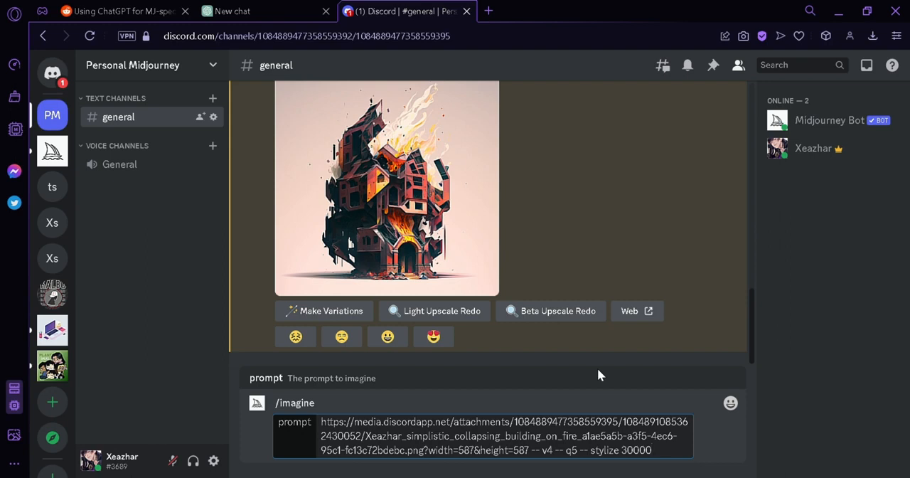
key(Return)
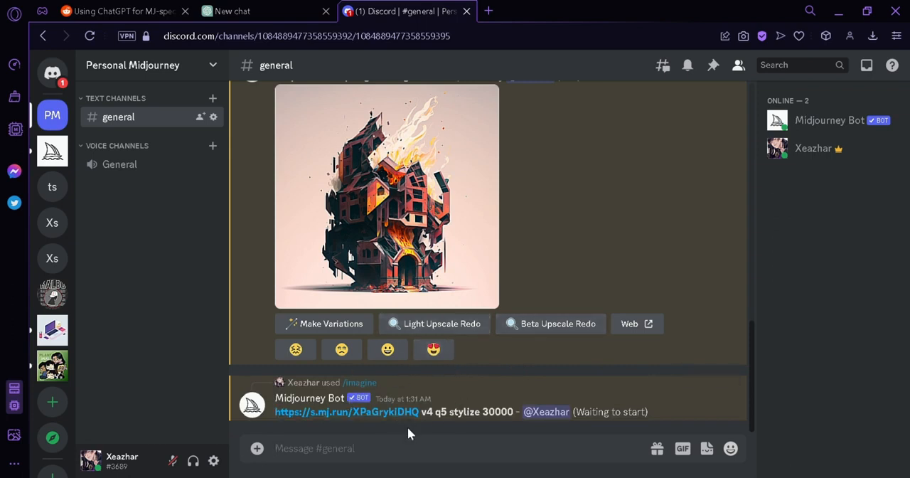
- In ChatGPT, copy the whole minimalist coffee cup logo prompt through "--stylize 1000" and return to the Discord channel
click(294, 7)
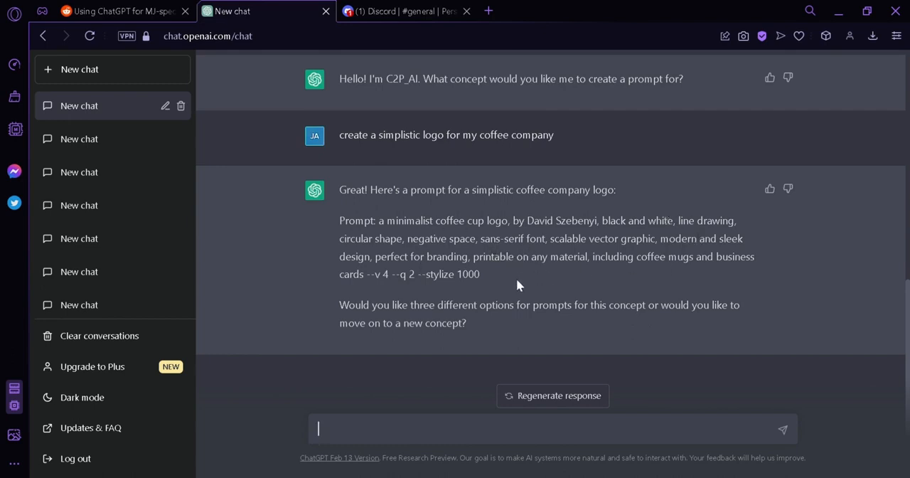
drag(492, 278, 355, 222)
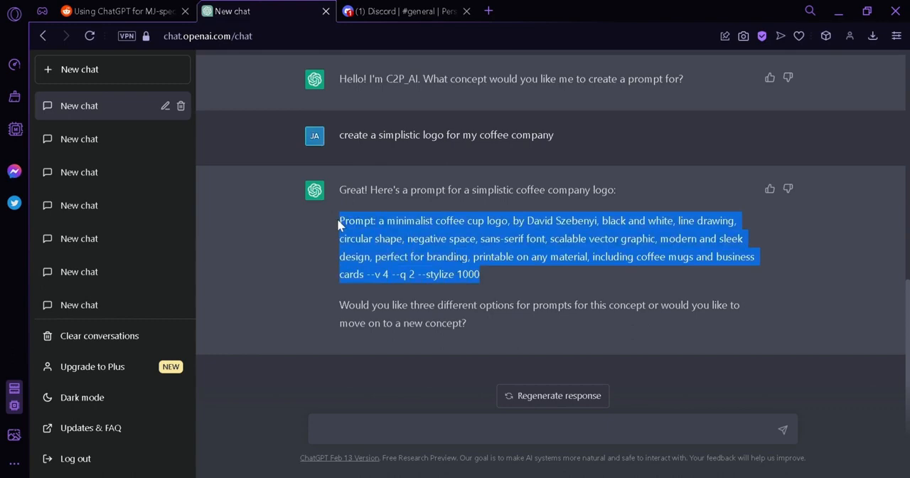
click(408, 7)
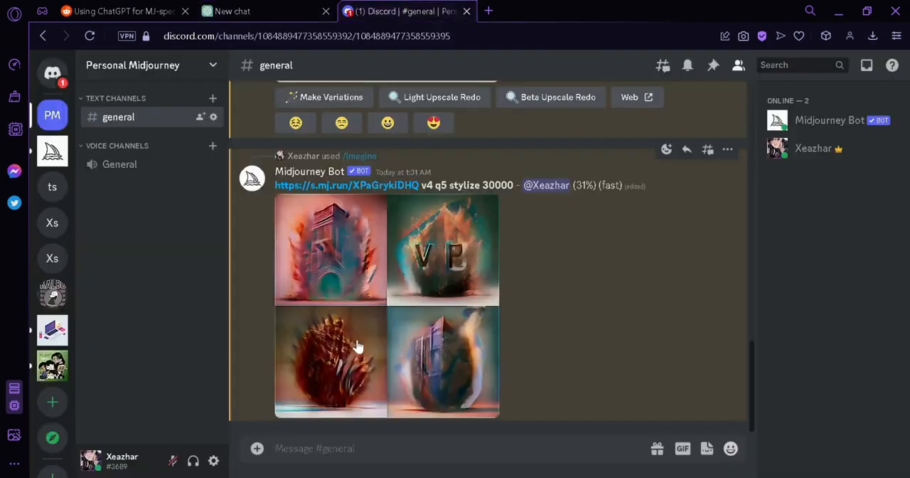
click(235, 10)
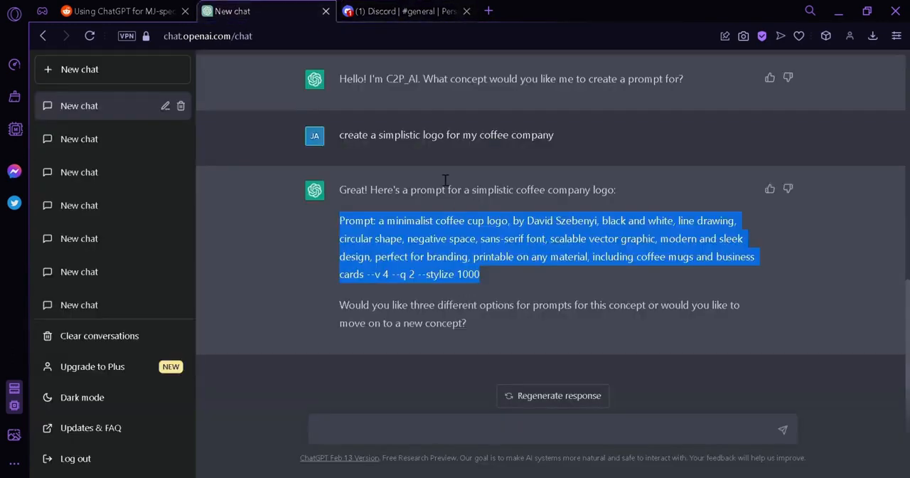
click(459, 9)
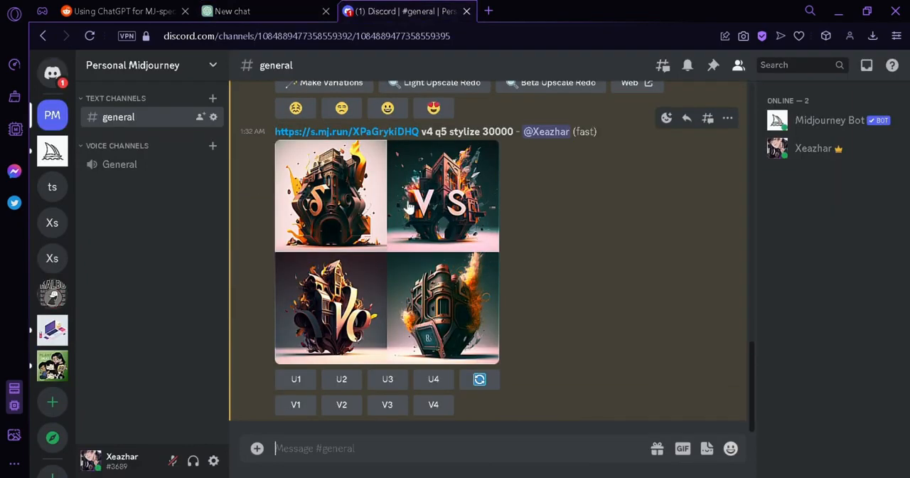
- View the four images generated from the image link enlarged, close the preview and briefly revisit the ChatGPT conversation
click(402, 229)
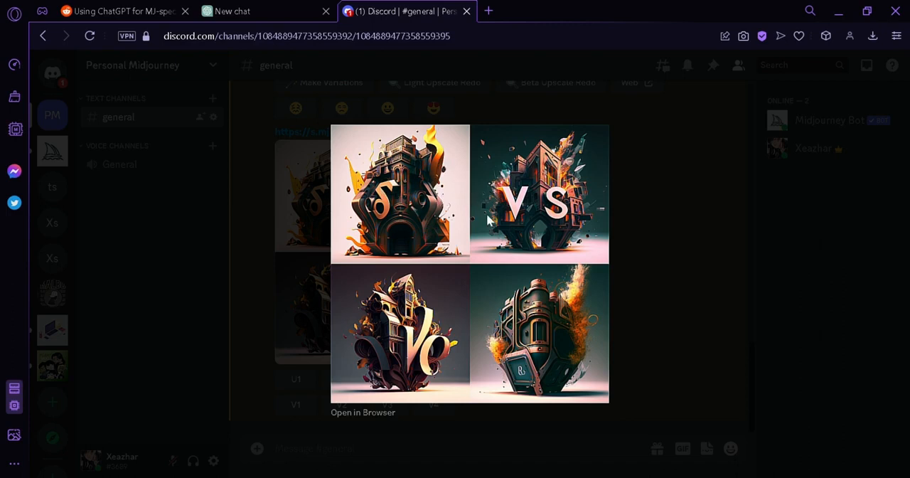
click(667, 233)
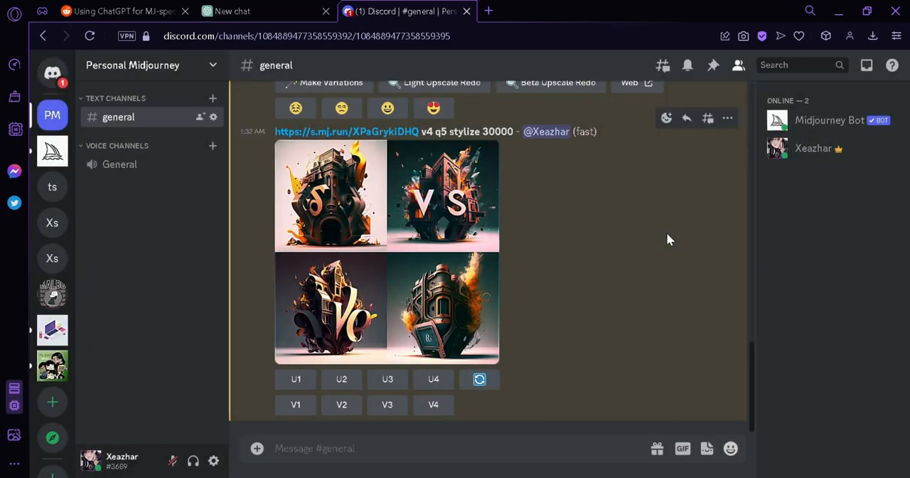
click(305, 7)
click(401, 11)
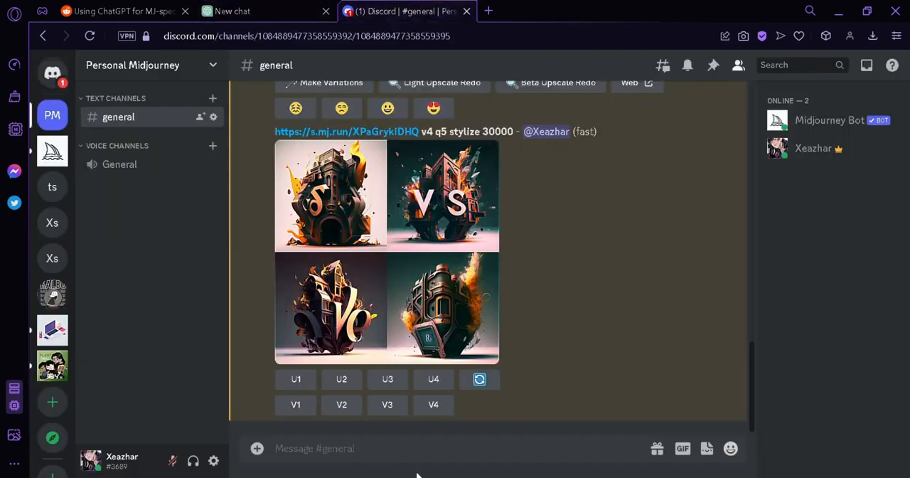
- Paste the coffee cup logo prompt into a new /imagine command, remove the leading "Prompt:" label and submit it
click(423, 450)
text(/ima)
click(440, 418)
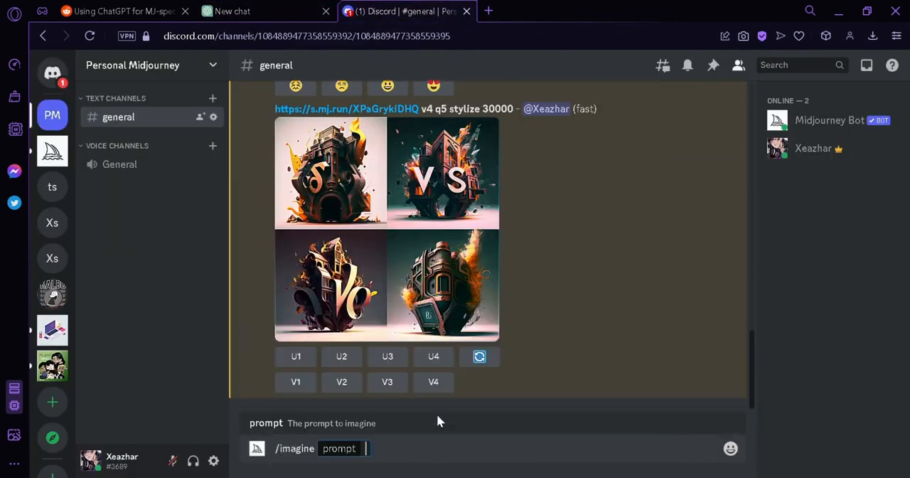
text(Prompt: a minimalist coffee cup logo, by David Szebenyi, black and white, line drawing, circular shape, negative space, sans-serif font, scalable vector graphic, modern and sleek design, perfect for branding, printable on any material, including coffee mugs and business cards --v 4 --q 2 --stylize 1000)
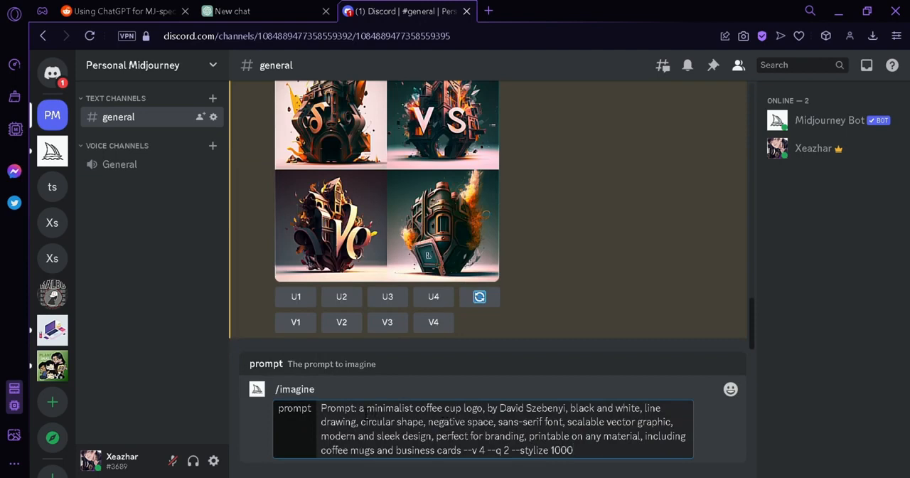
drag(357, 409, 321, 414)
key(BackSpace)
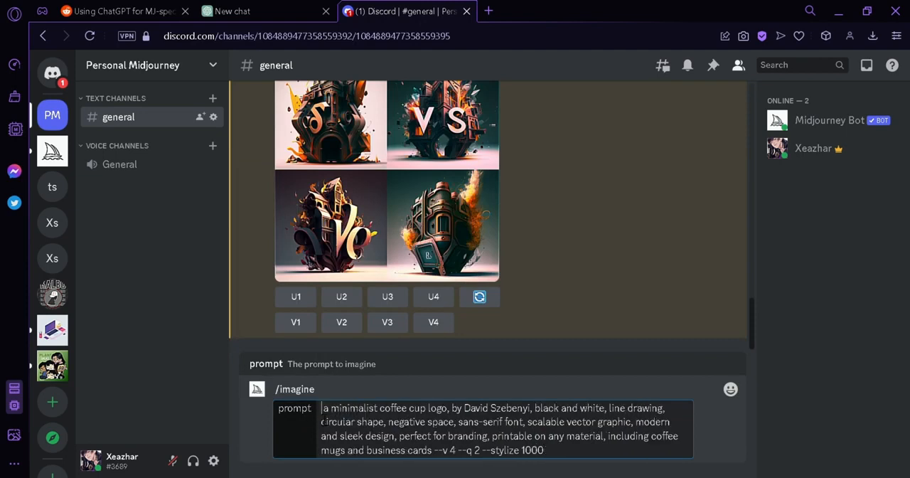
key(Return)
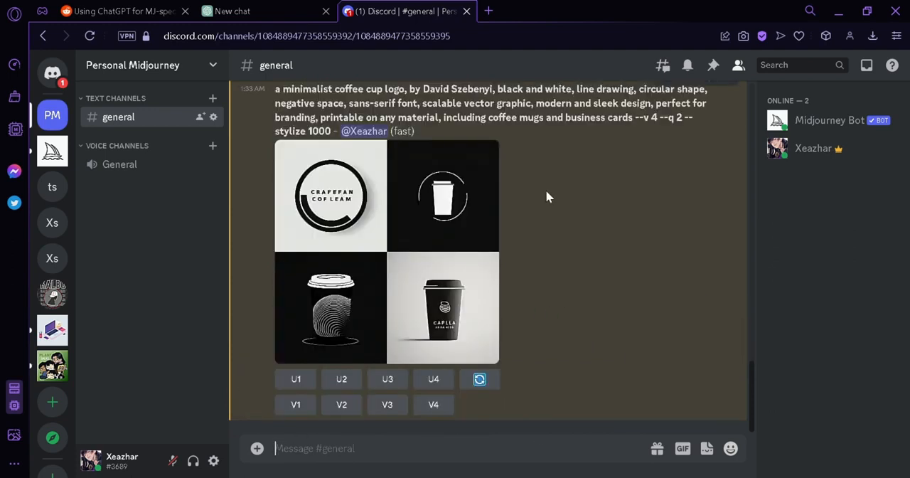
- View the four generated coffee cup logos enlarged and close the preview
click(445, 264)
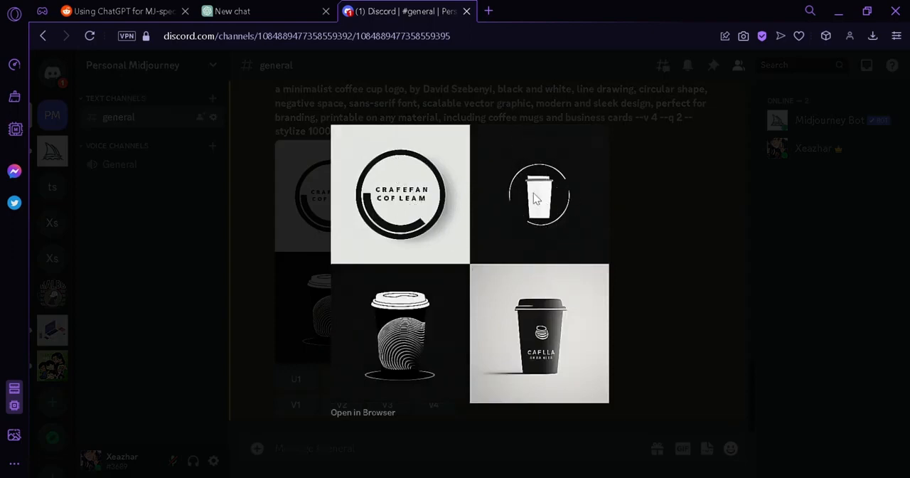
click(320, 343)
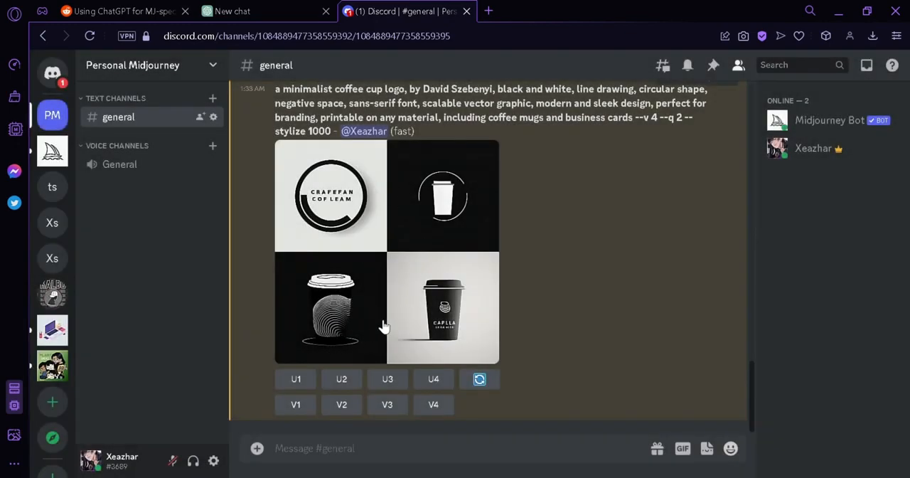
- Upscale the first and third coffee logos, view the upscaled line-patterned cup enlarged and close the preview
click(297, 378)
click(397, 383)
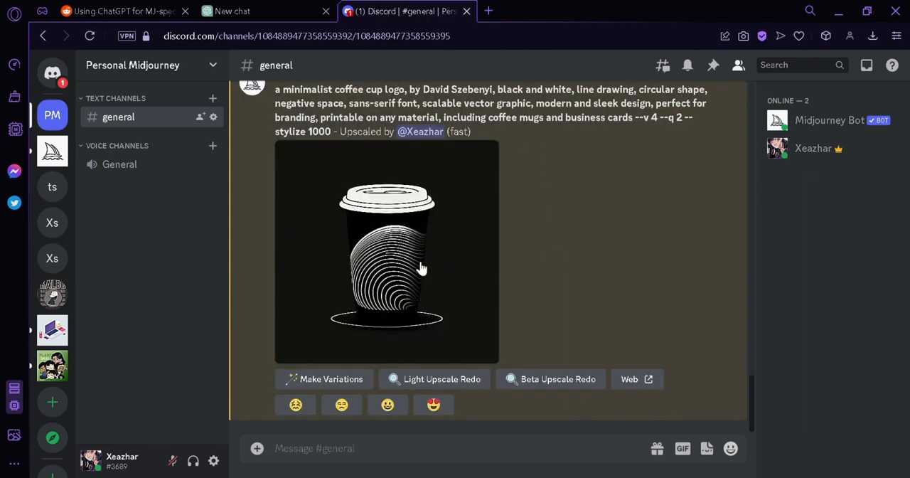
click(364, 236)
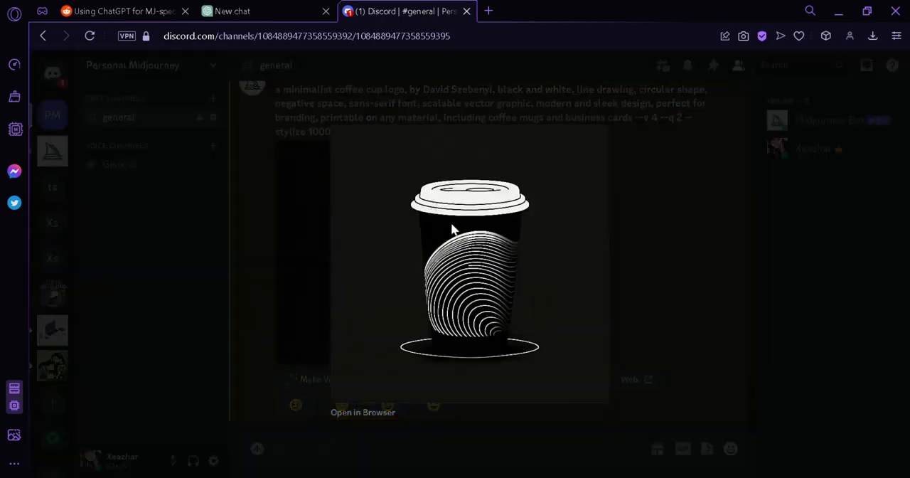
click(517, 402)
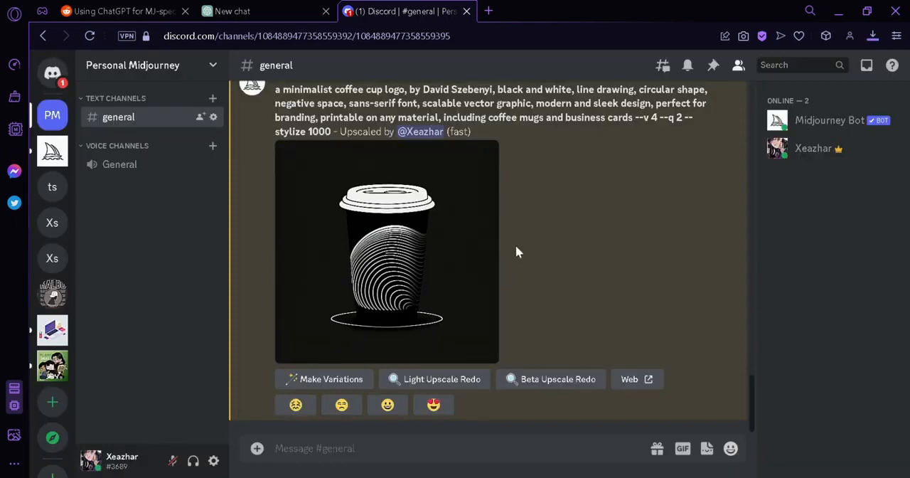